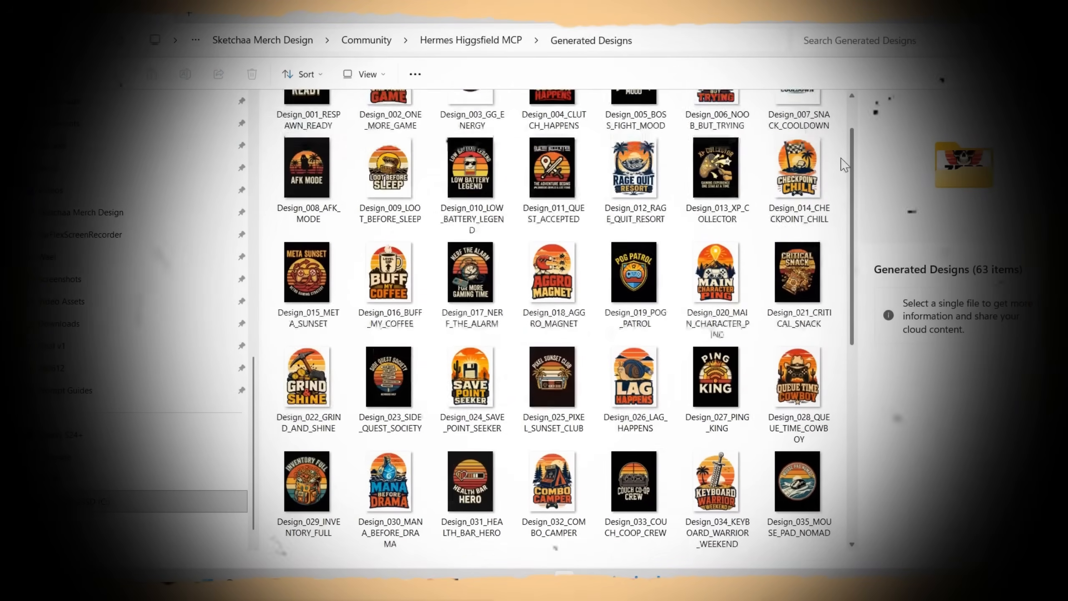
pyautogui.click(633, 186)
pyautogui.doubleClick(631, 184)
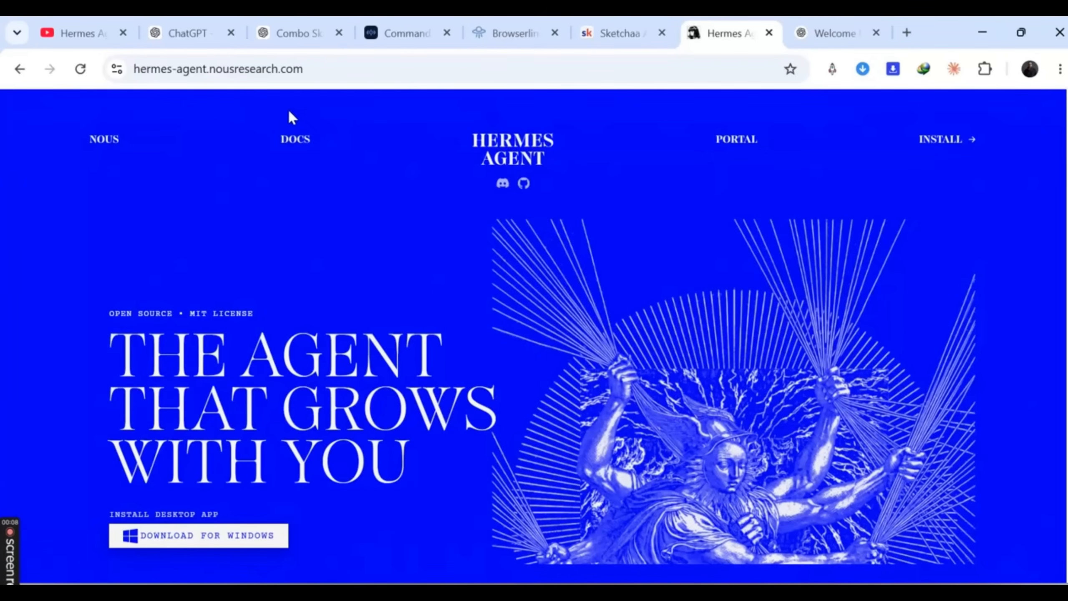
pyautogui.scroll(-4, 302, 228)
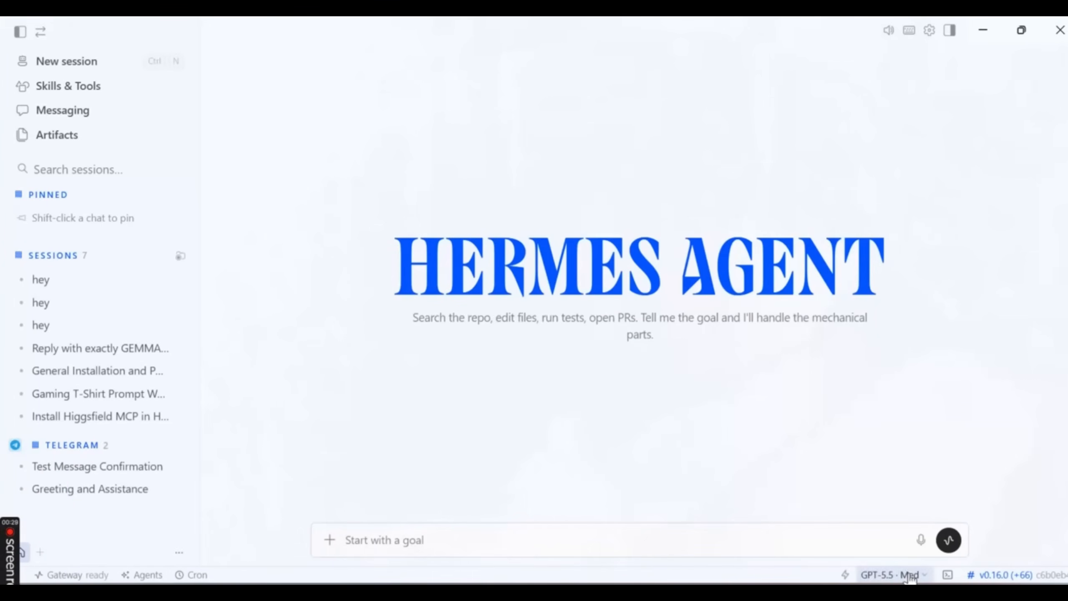
# - Browse the list of models available to the agent without choosing a different one
pyautogui.click(909, 575)
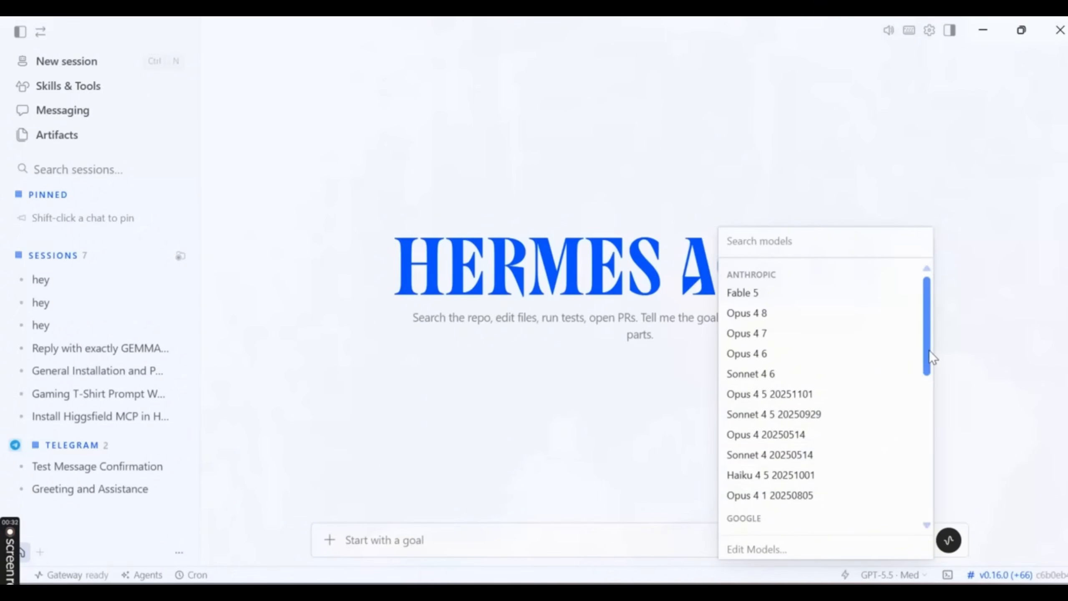
pyautogui.moveTo(929, 350); pyautogui.dragTo(935, 451)
pyautogui.click(394, 435)
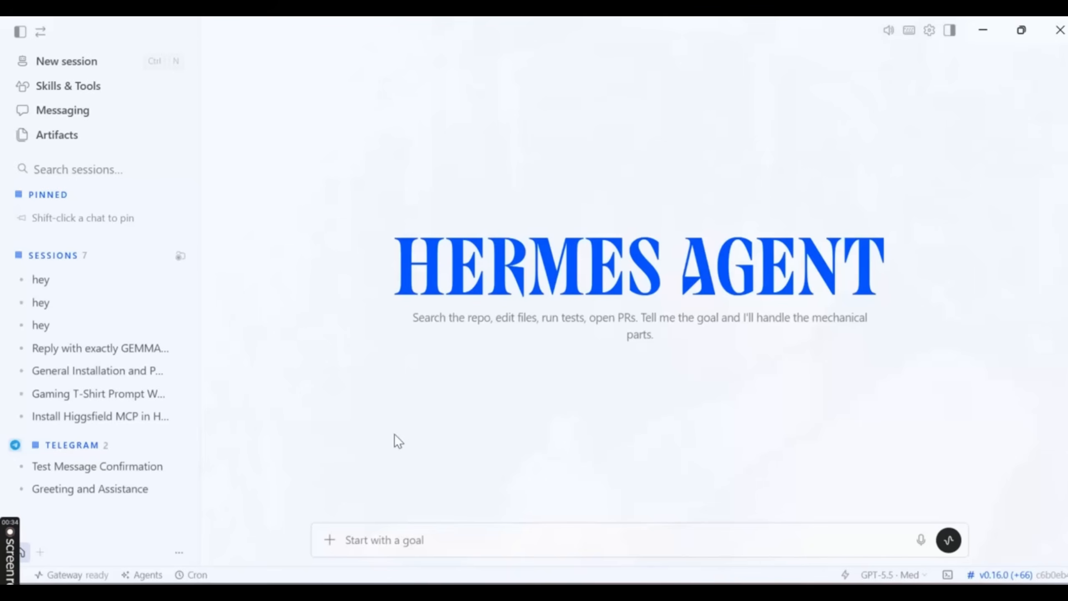
pyautogui.click(910, 575)
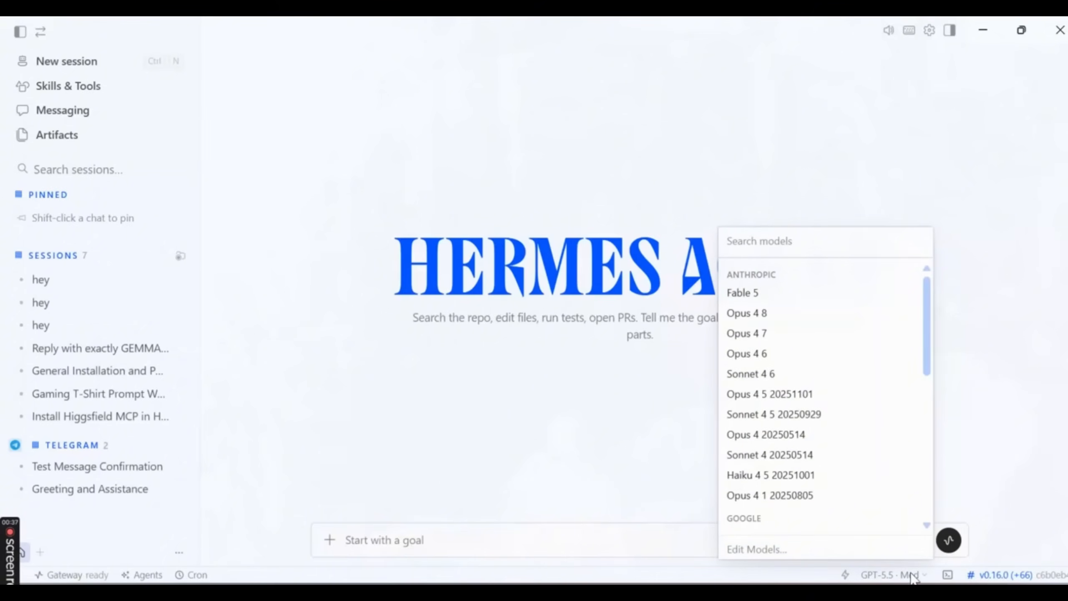
pyautogui.click(563, 488)
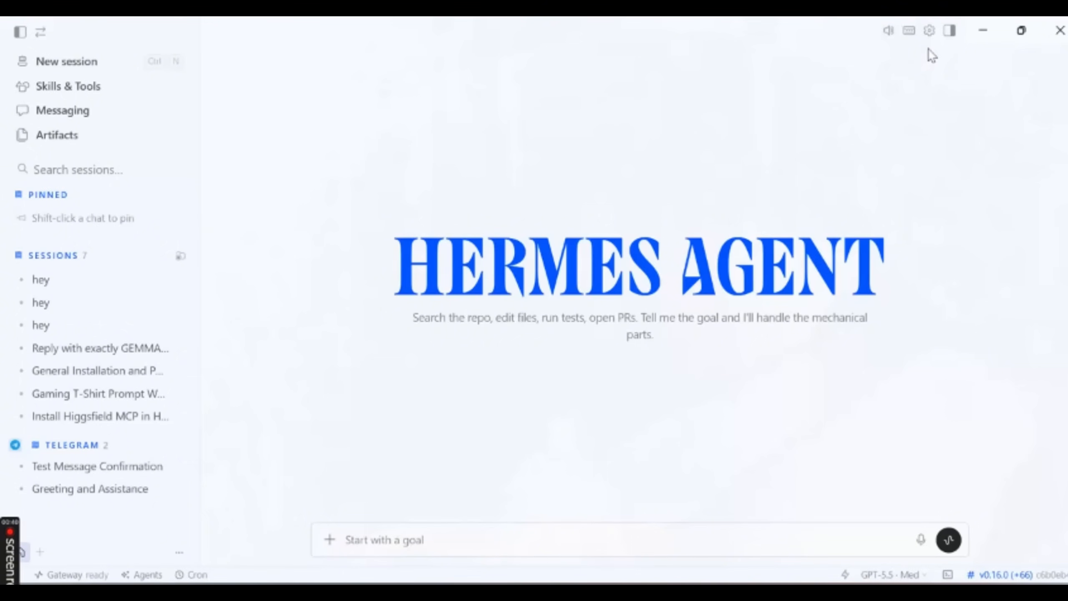
# - Open the provider account settings, expand the list of other connectable providers and review the options
pyautogui.click(930, 34)
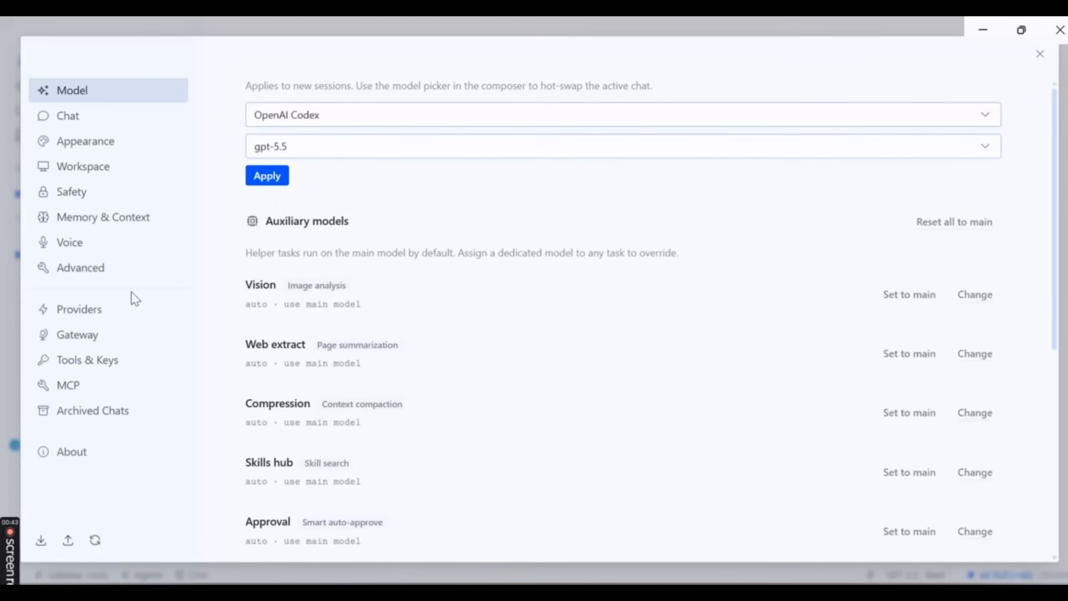
pyautogui.click(101, 312)
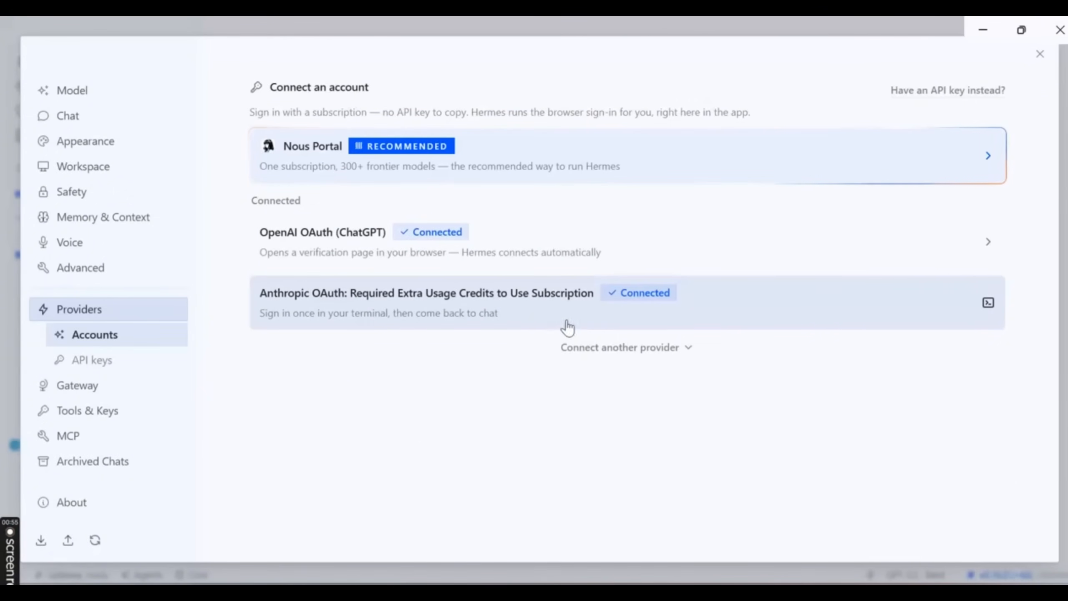
pyautogui.click(661, 351)
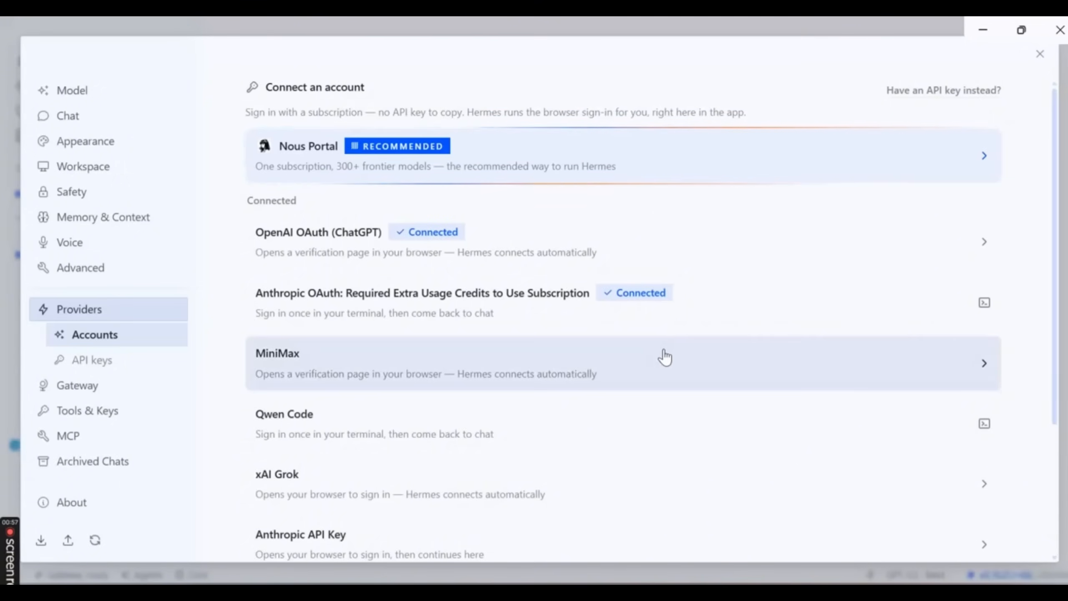
pyautogui.scroll(-2, 664, 357)
pyautogui.scroll(-2, 665, 356)
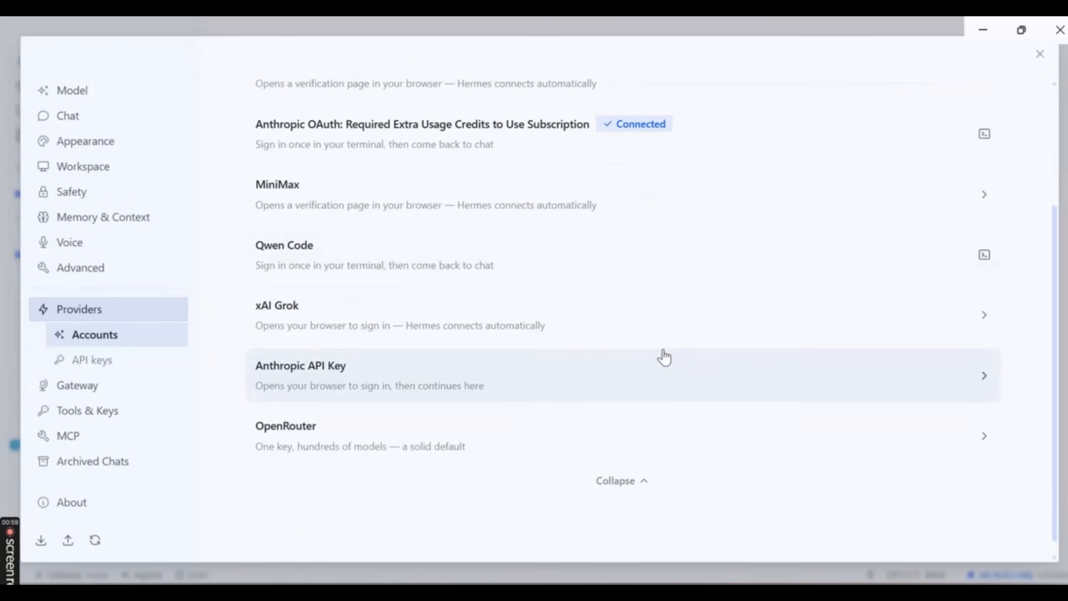
pyautogui.scroll(2, 664, 357)
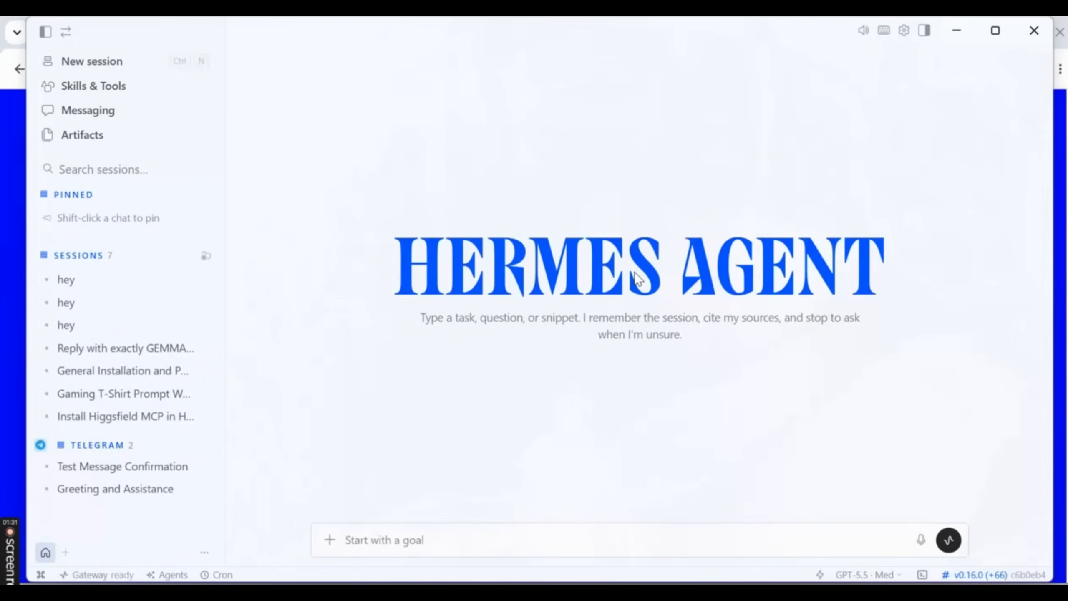
pyautogui.moveTo(17, 547)
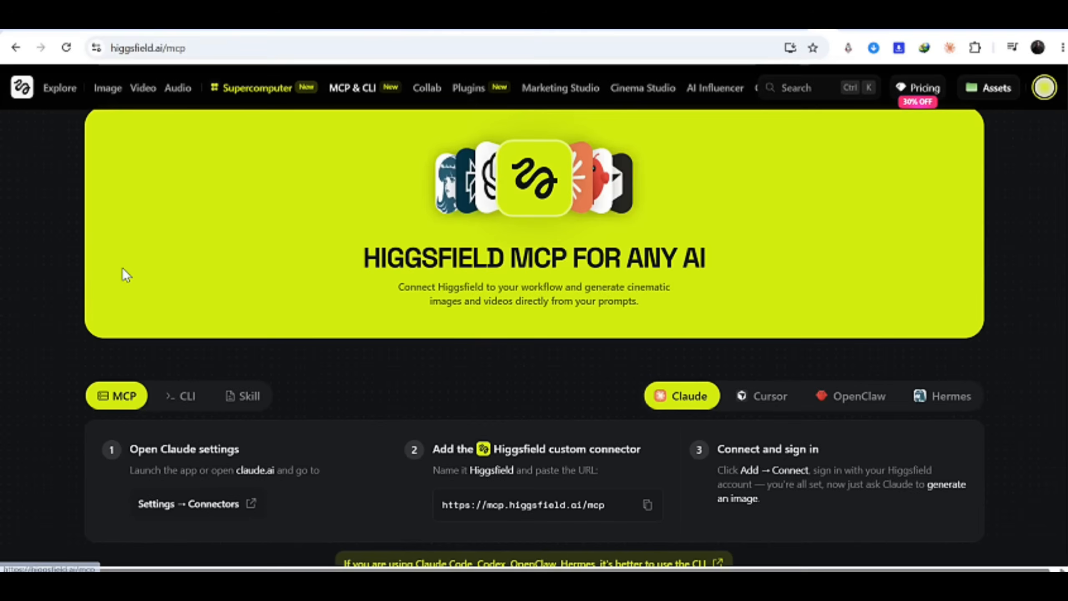
pyautogui.scroll(-2, 286, 310)
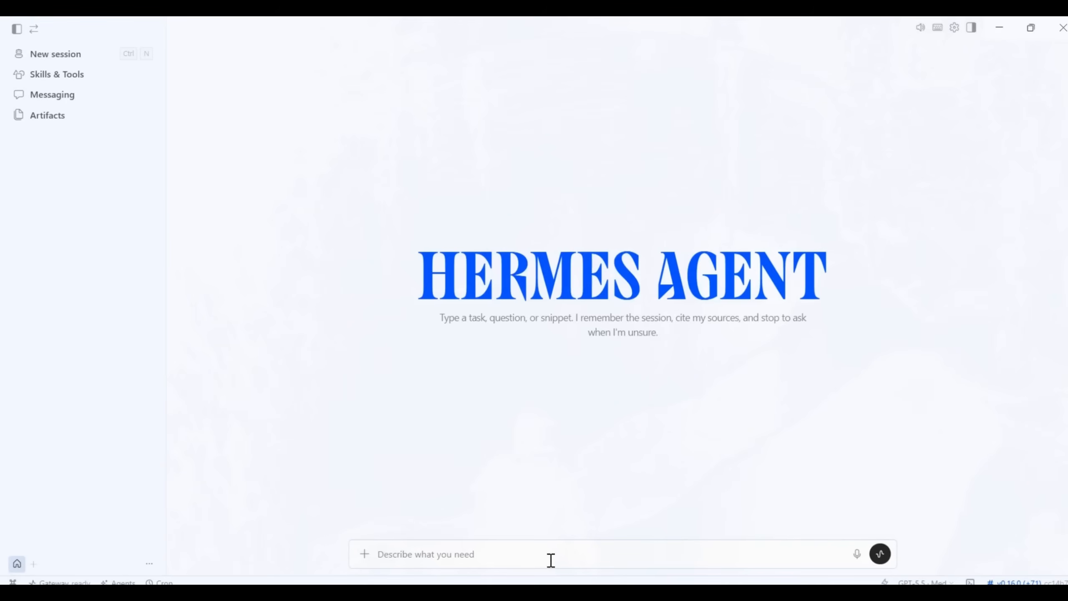
pyautogui.write('Hey...I would like to inmstall Higgsfield MC')
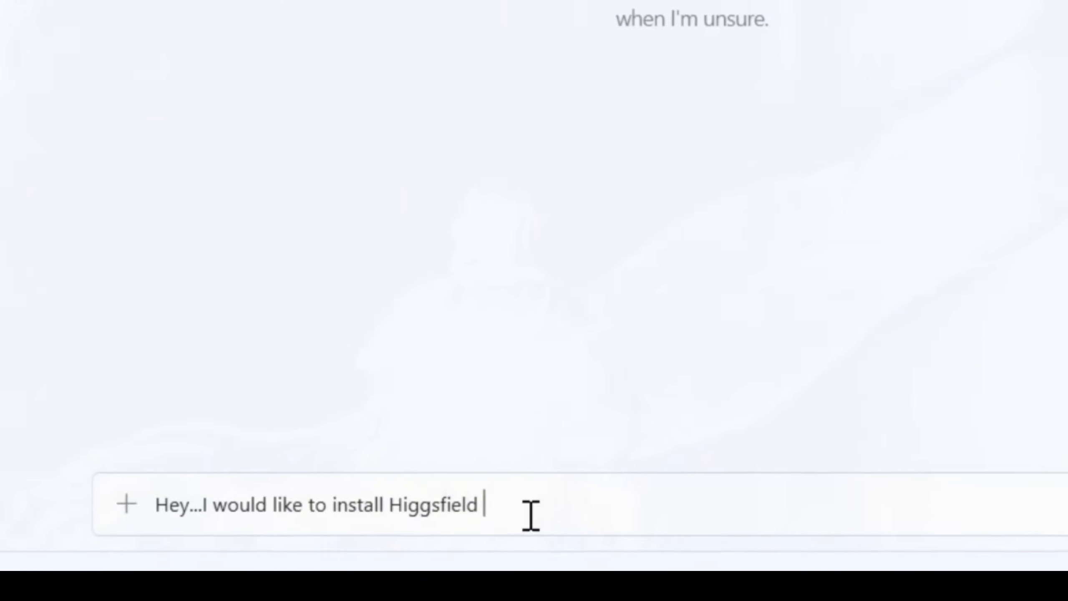
pyautogui.write('P')
pyautogui.hotkey('shift', 'Return')
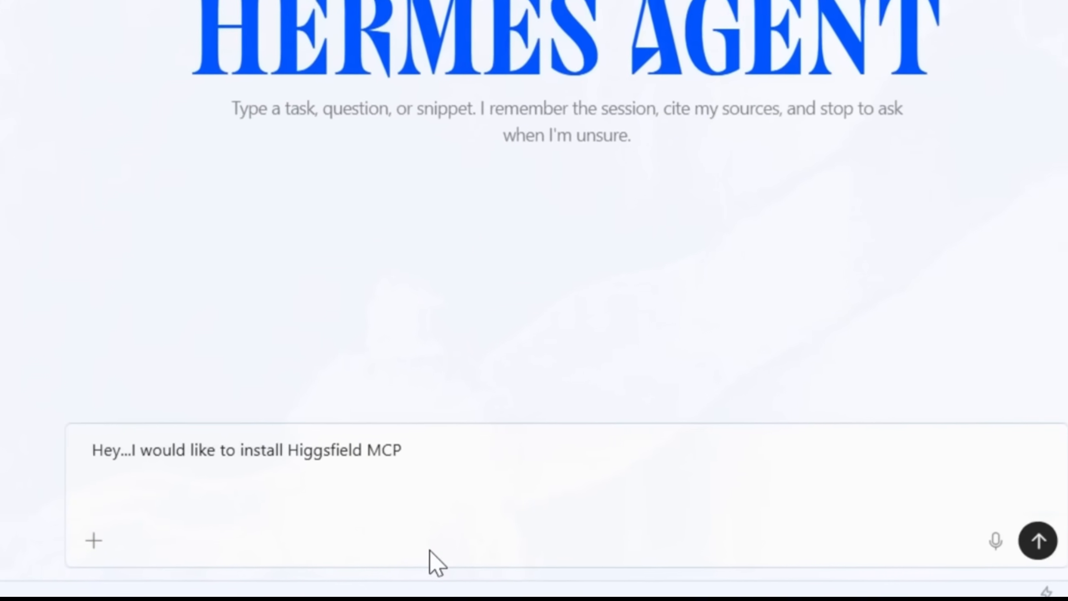
pyautogui.write('https://mcp.higgsfield.ai/mcp')
pyautogui.press('Return')
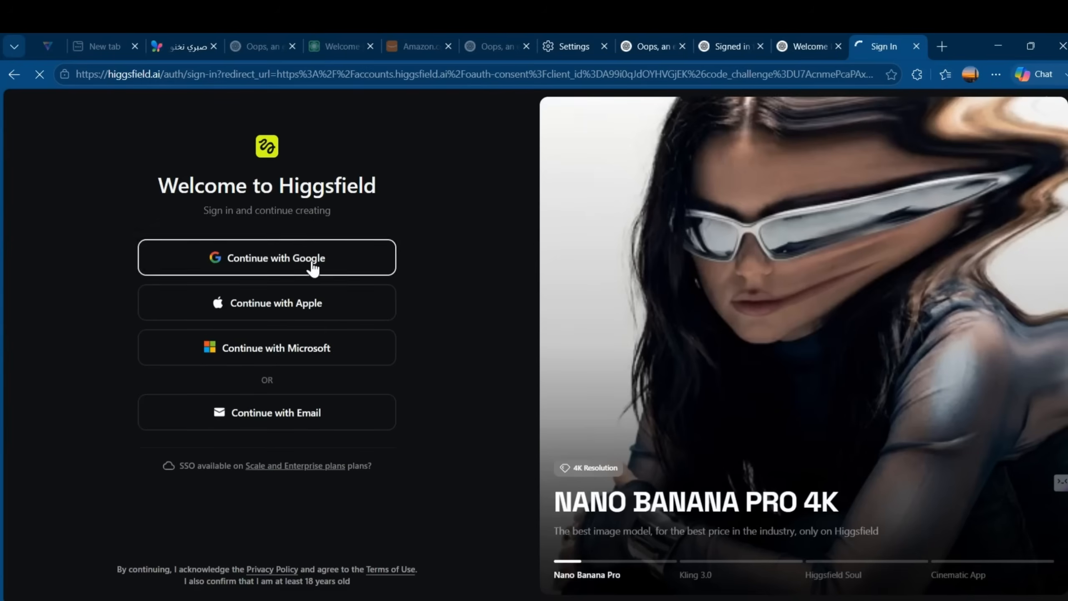
# - Allow Hermes Agent access to the Higgsfield account, and check the connection in the agent's MCP settings
pyautogui.click(312, 264)
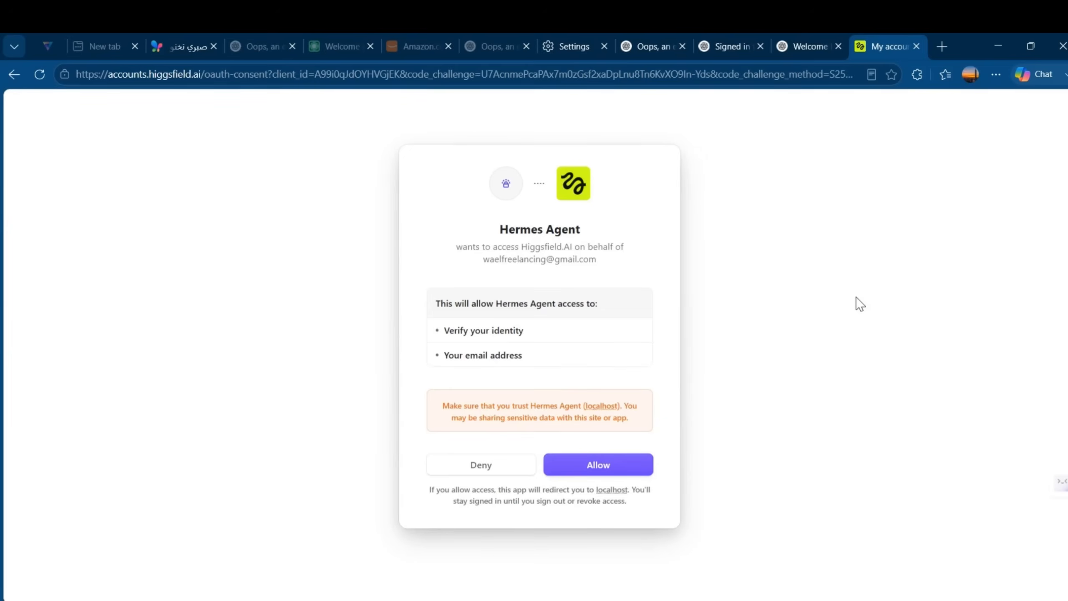
pyautogui.click(619, 452)
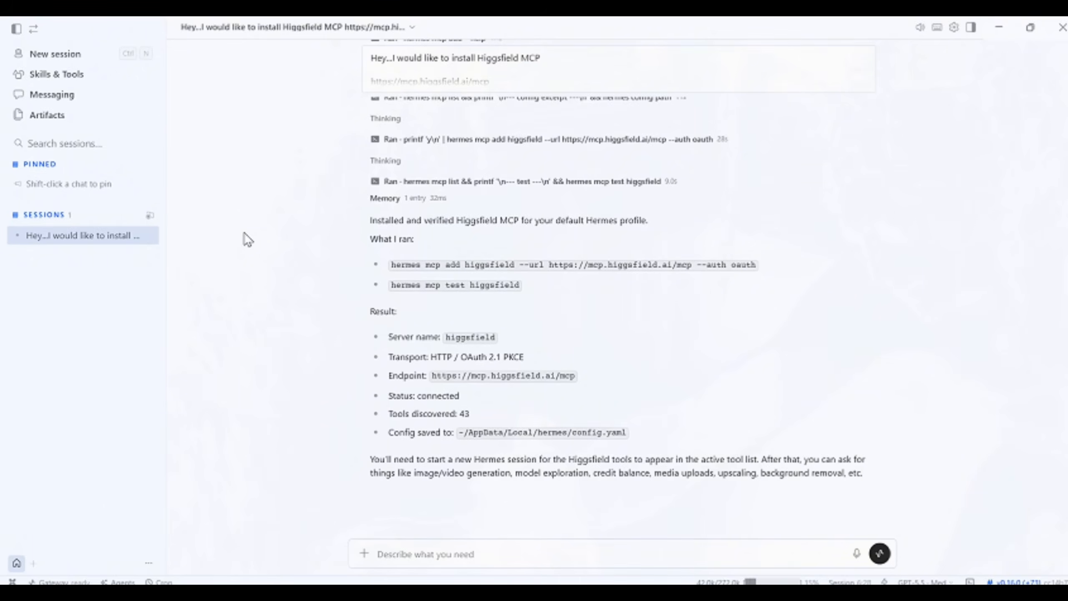
pyautogui.click(954, 27)
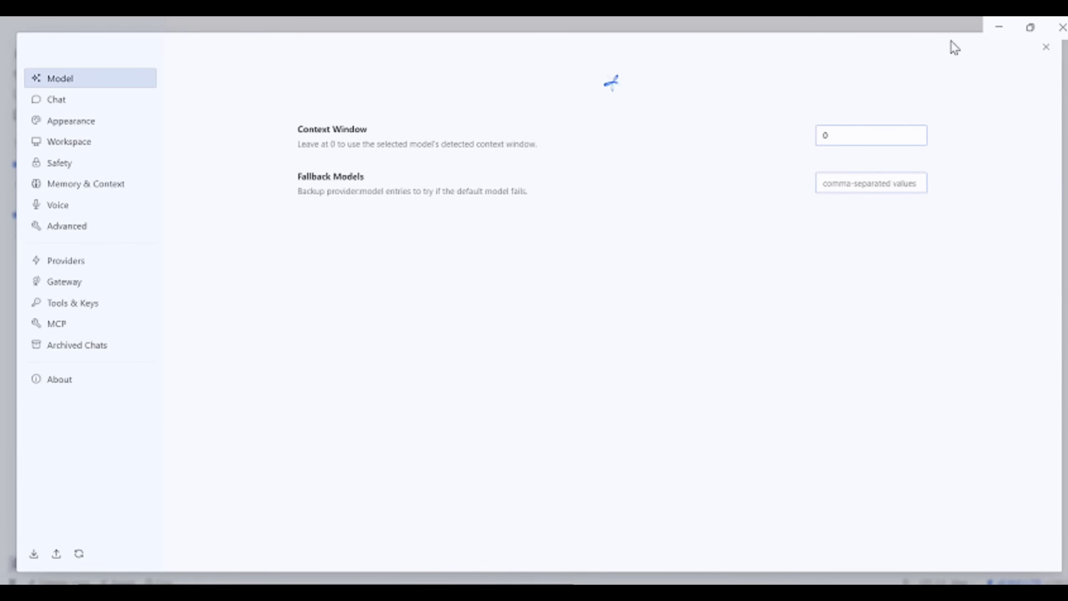
pyautogui.click(57, 323)
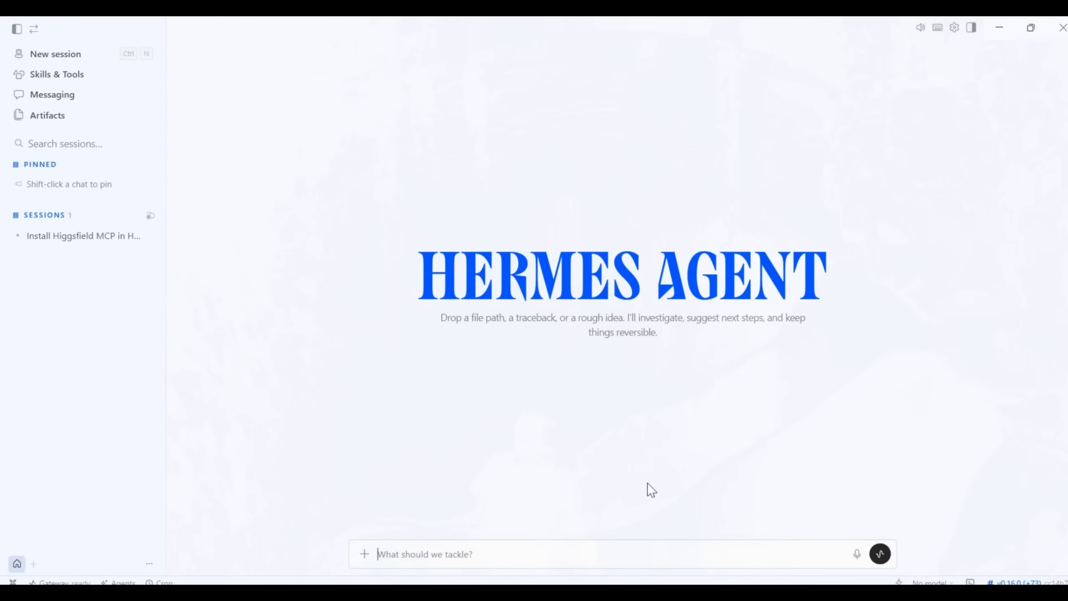
# - Start a message in a new session asking the agent to generate 100 t-shirt design prompts, for t-shirt designs
pyautogui.write('i would like you to generate 100 ')
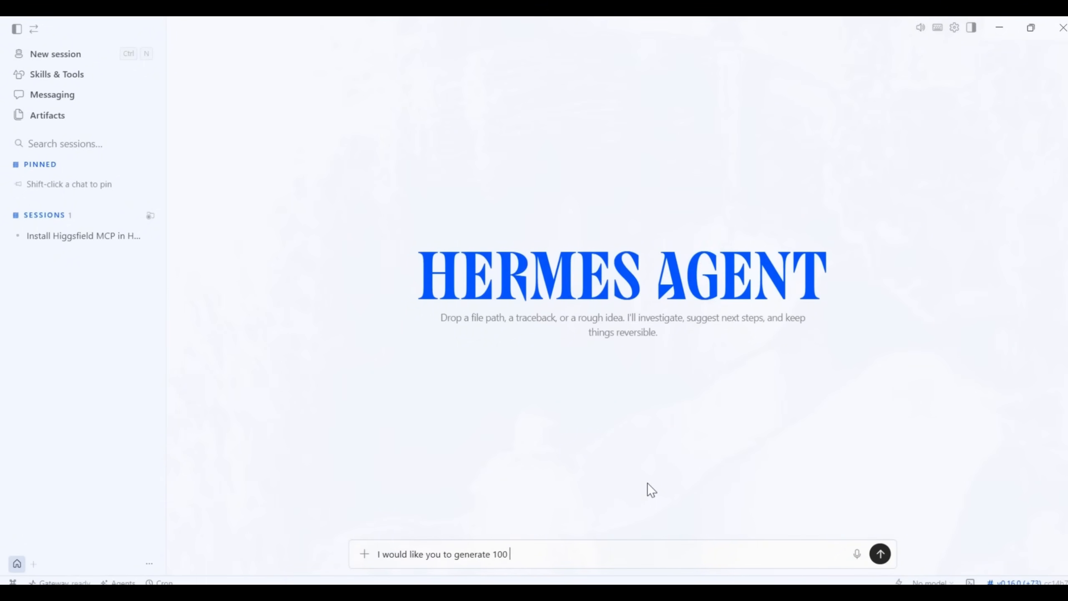
pyautogui.write('t-shirt design prompts, for ')
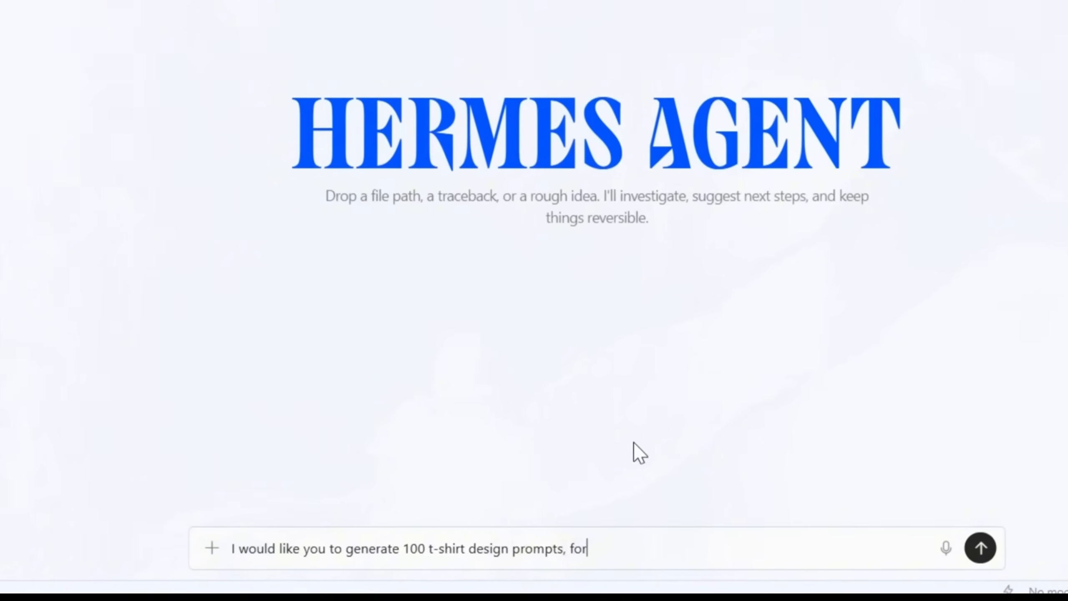
pyautogui.write('t-shirt ')
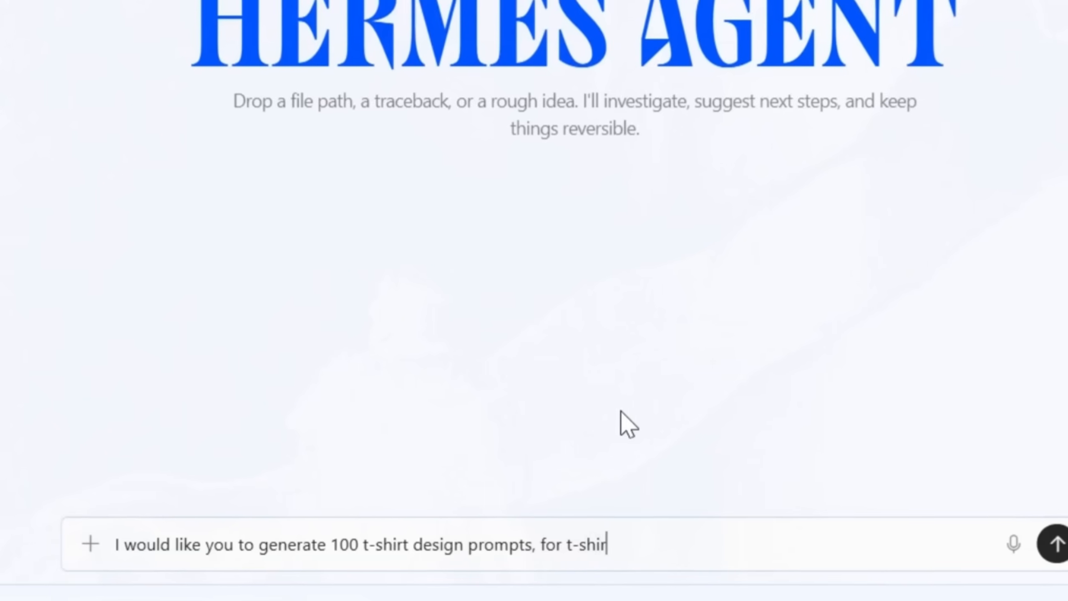
pyautogui.write('designs')
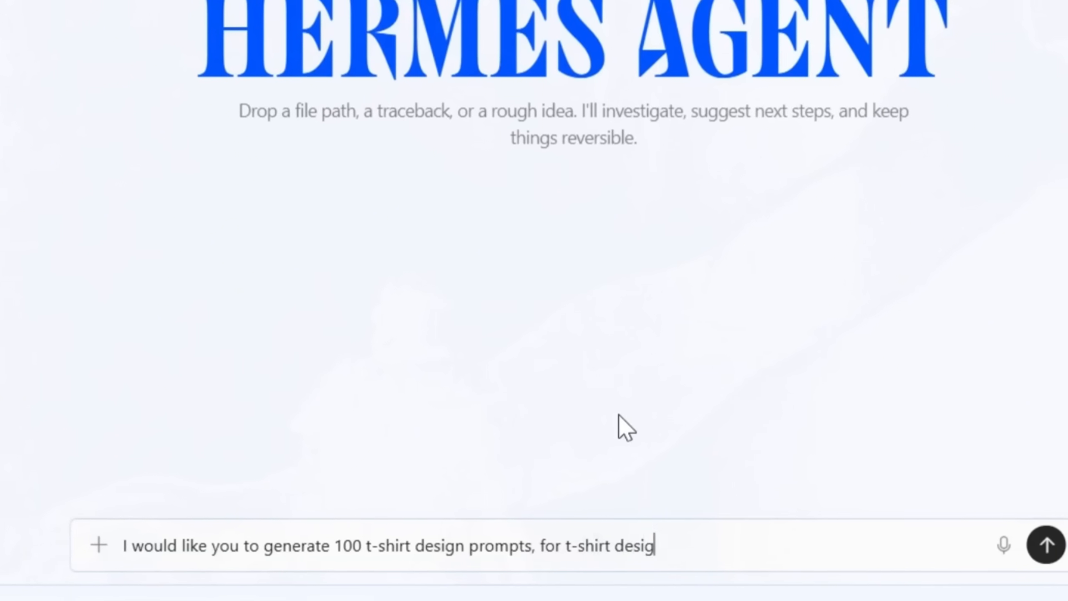
pyautogui.write(' for my summe')
pyautogui.press('BackSpace')
pyautogui.press('BackSpace')
pyautogui.press('BackSpace')
pyautogui.press('BackSpace')
pyautogui.press('BackSpace')
pyautogui.press('BackSpace')
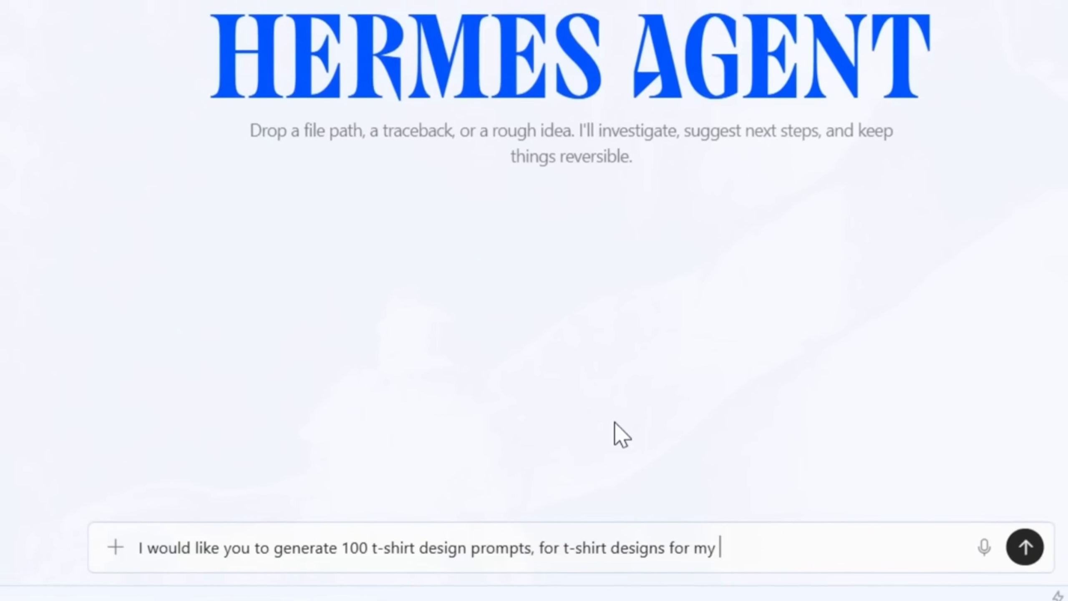
# - Specify the gaming niche, the below structure, different main graphics and Vintage sunset style in the message, and request research on the best trending phrases
pyautogui.write('gaming niche. The prompts should follow the below structure, but different main graphic, and all of them should be in the ')
pyautogui.write('Vintage ')
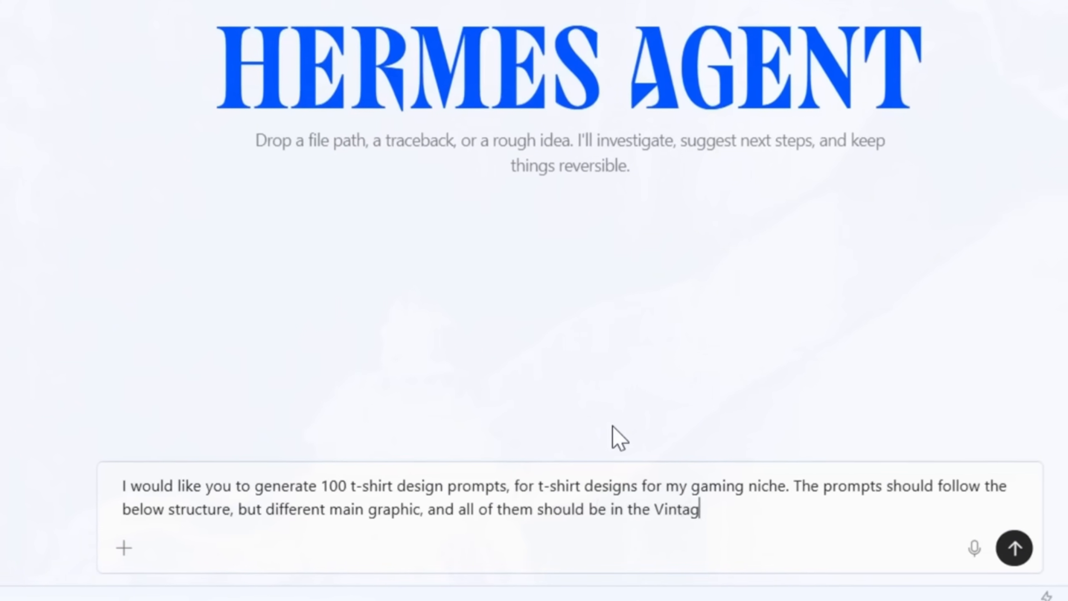
pyautogui.write('sunset style. Do a research and find the best tren')
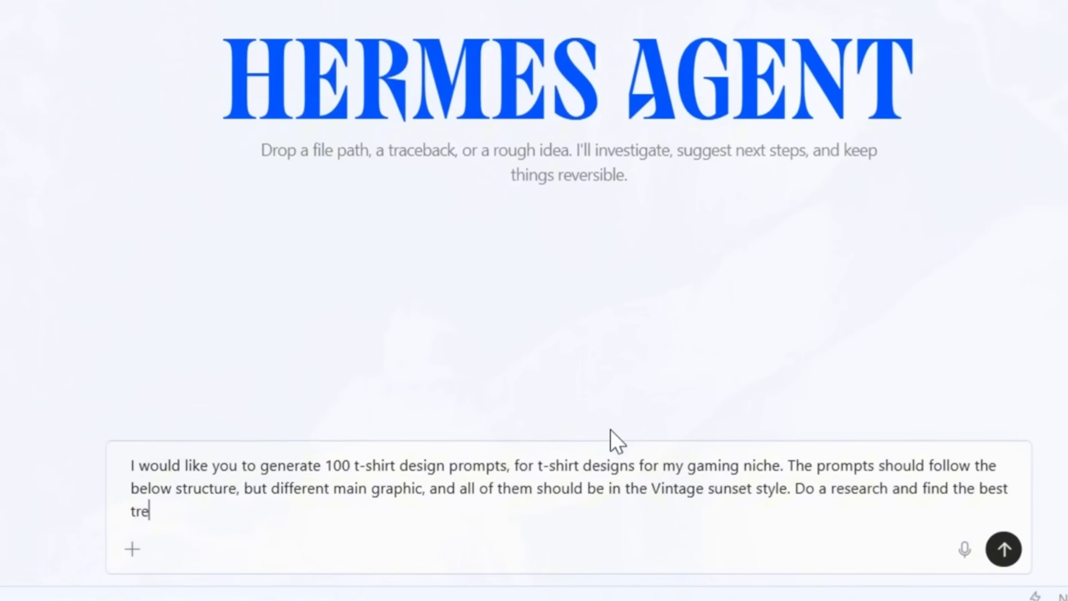
pyautogui.write('ding phr')
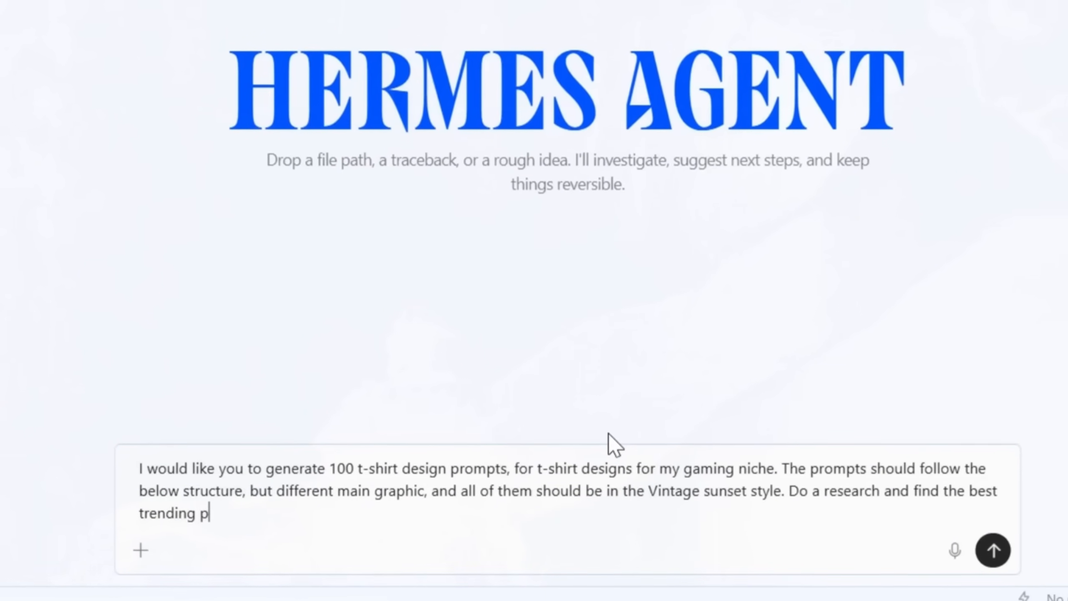
pyautogui.write('ases fo')
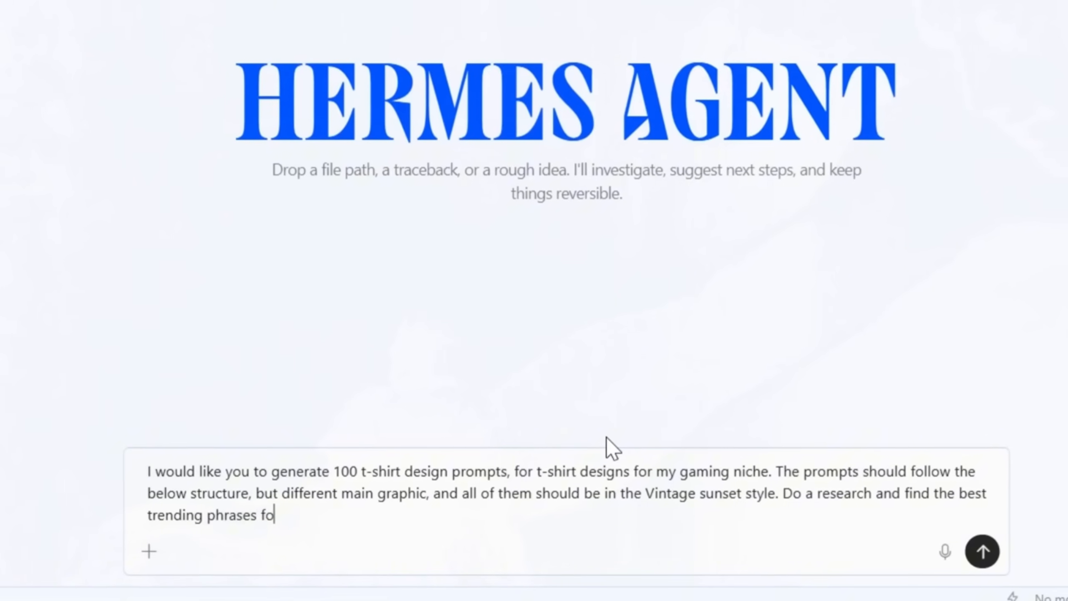
pyautogui.press('BackSpace')
pyautogui.press('BackSpace')
# - Extend the message to cover trending phrases and text for this niche, and request an excel sheet of 100 designs with the following main promt template
pyautogui.write('and text for this niche and generate')
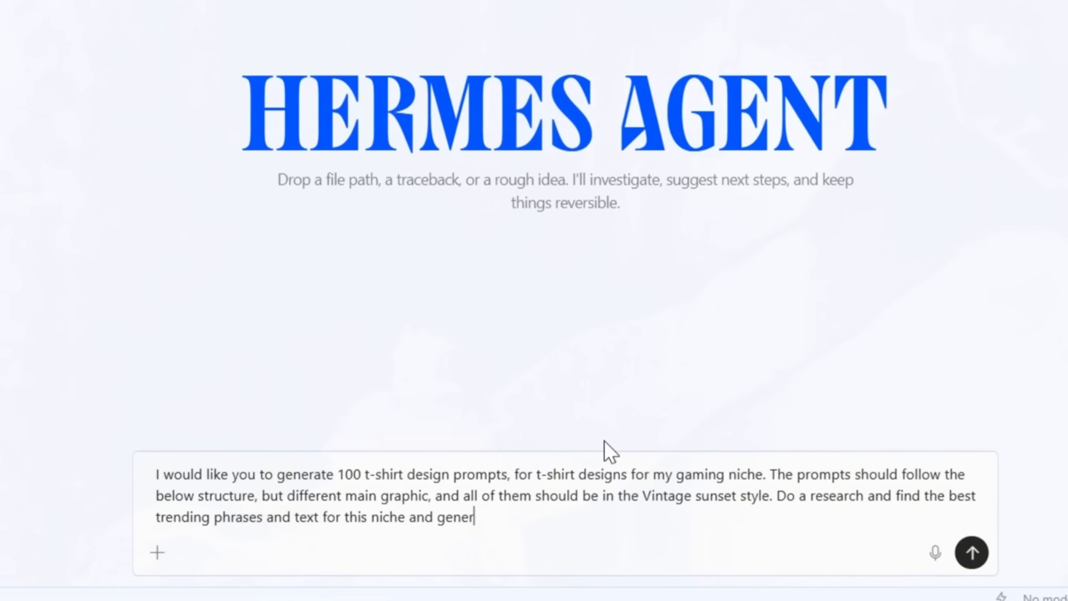
pyautogui.write(' a')
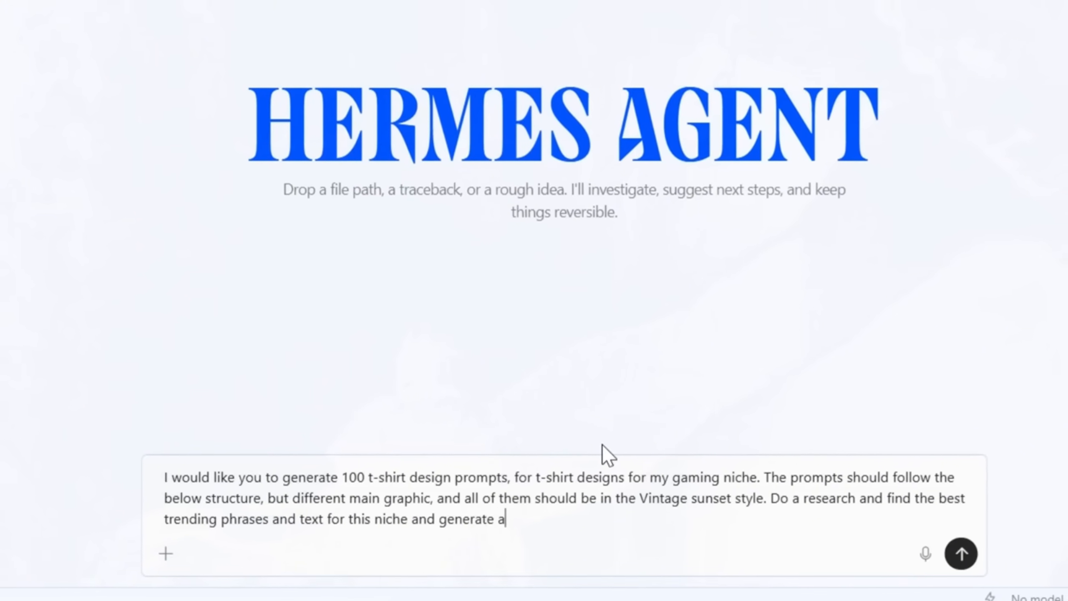
pyautogui.write('n excel sh')
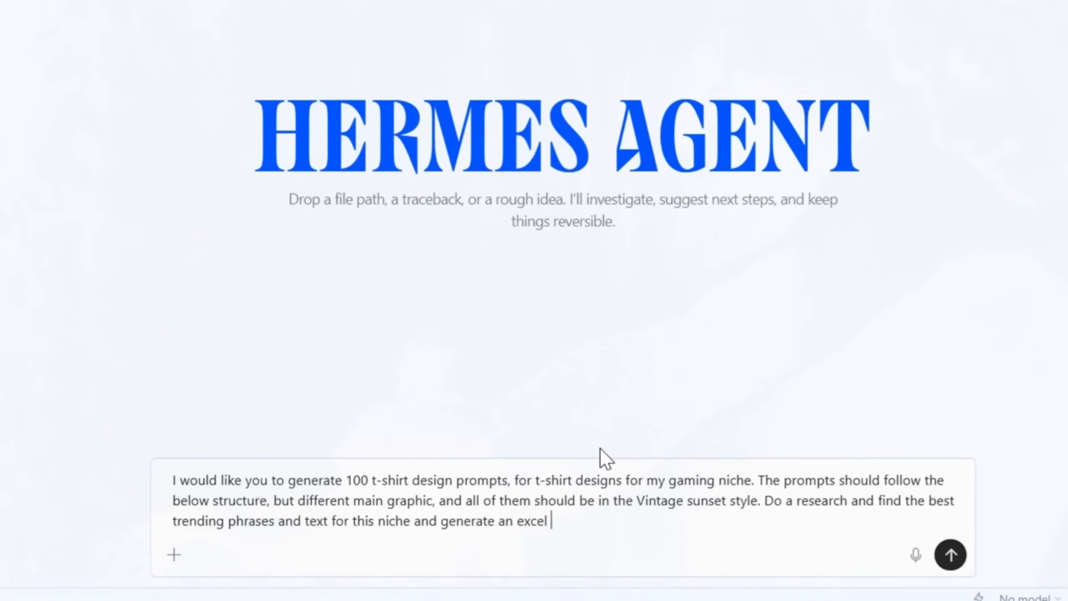
pyautogui.write('eet of 10')
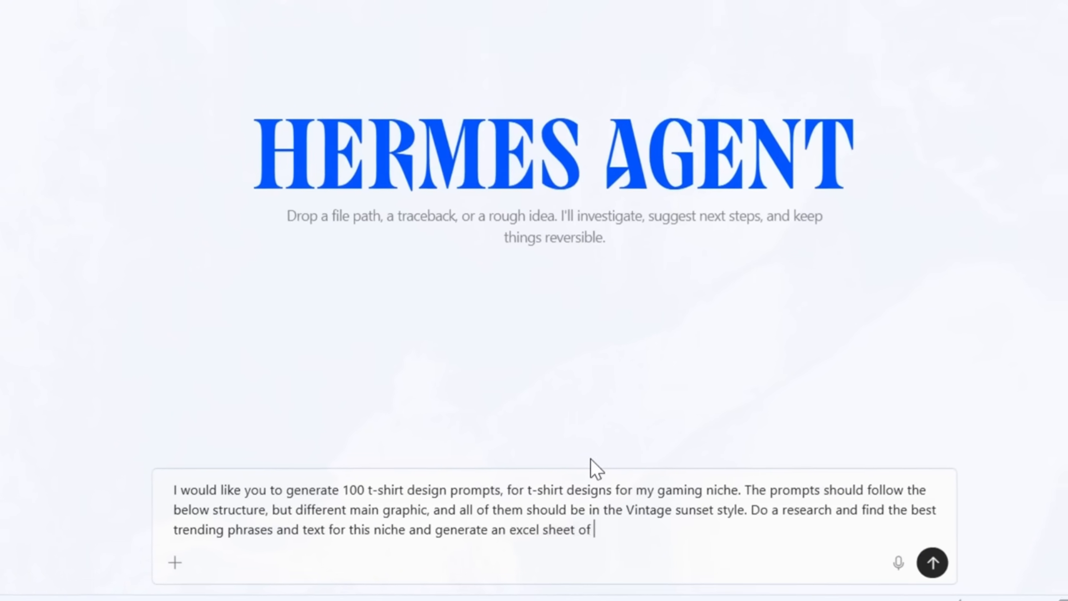
pyautogui.write('0 designs with the foll')
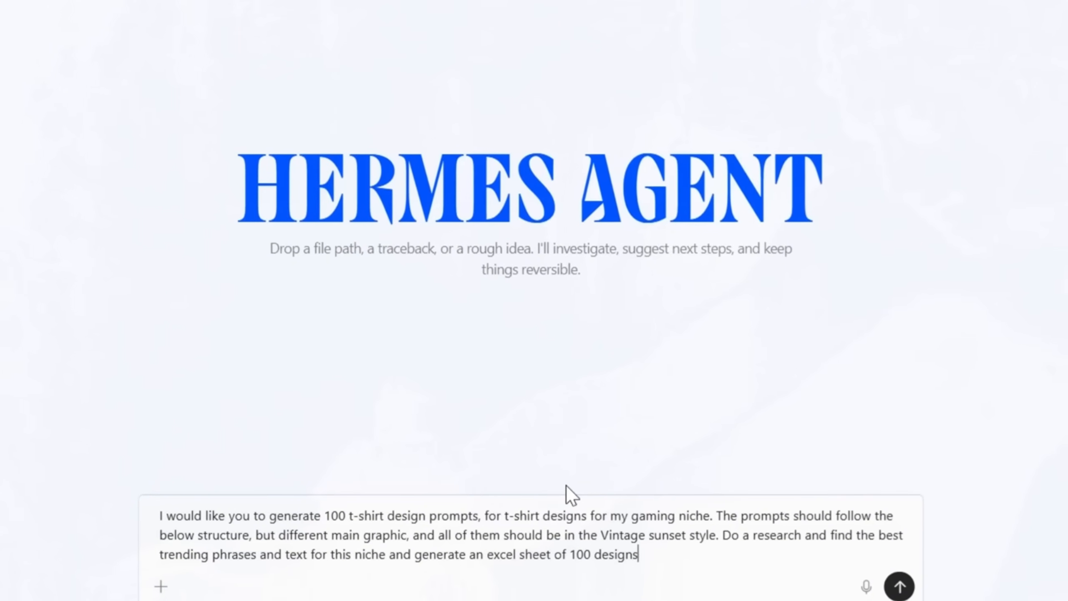
pyautogui.write('owing main prom')
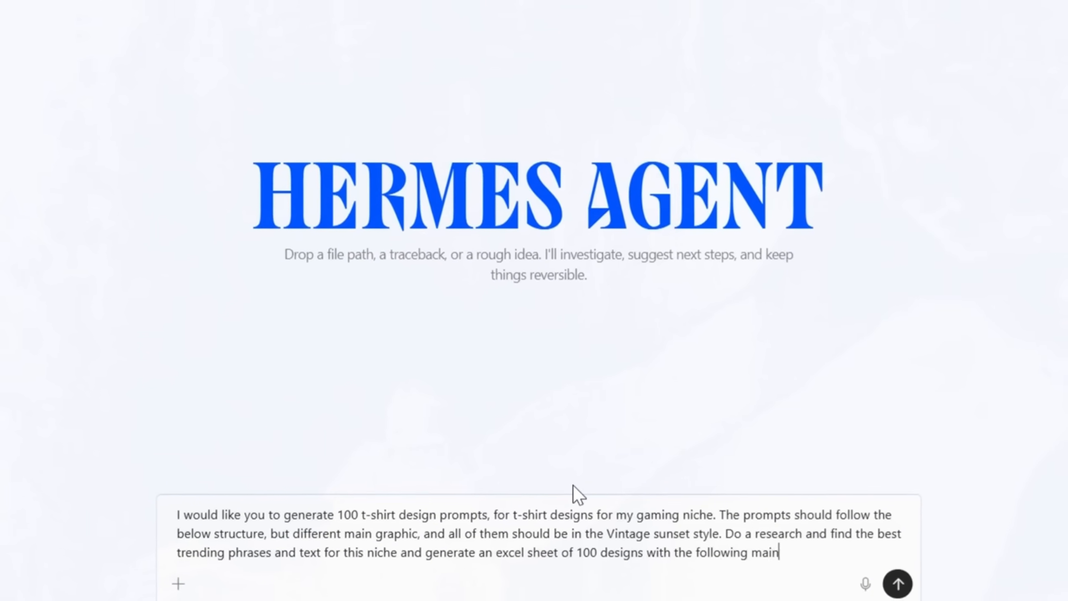
pyautogui.write('t template')
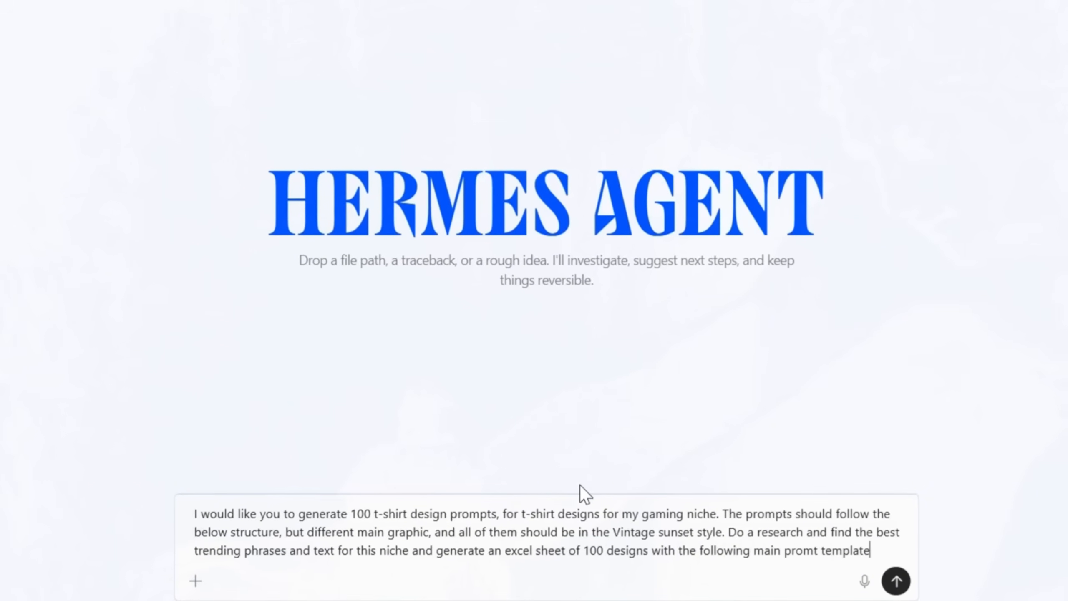
pyautogui.write('"')
# - Add the quoted "High-resolution, print-ready t-shirt design" prompt template with [NICHE] and [STYLE] placeholders on a new line and send the message
pyautogui.hotkey('shift', 'Return')
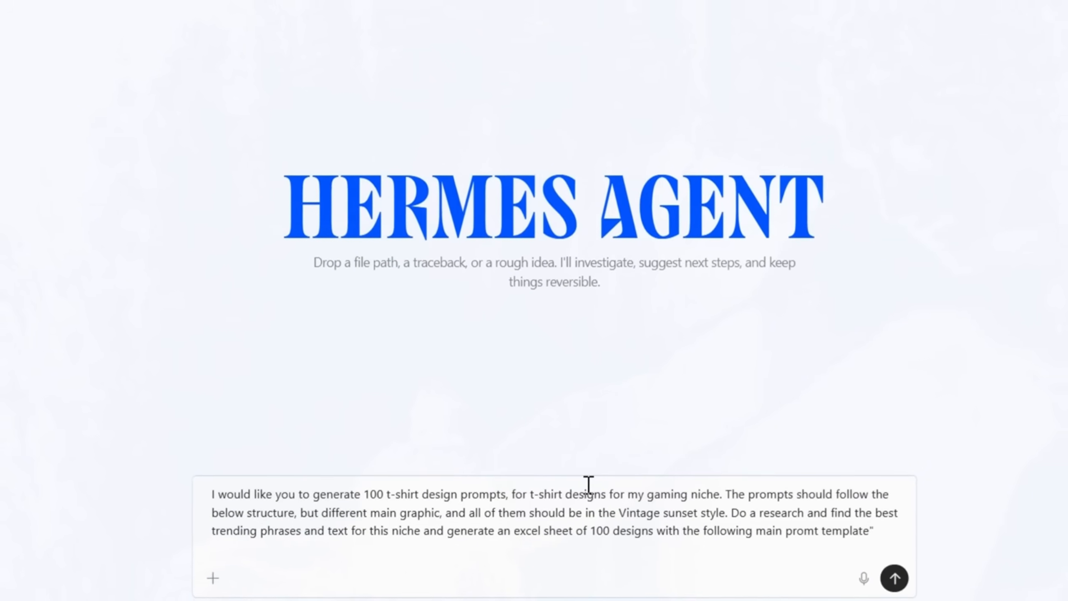
pyautogui.write('"')
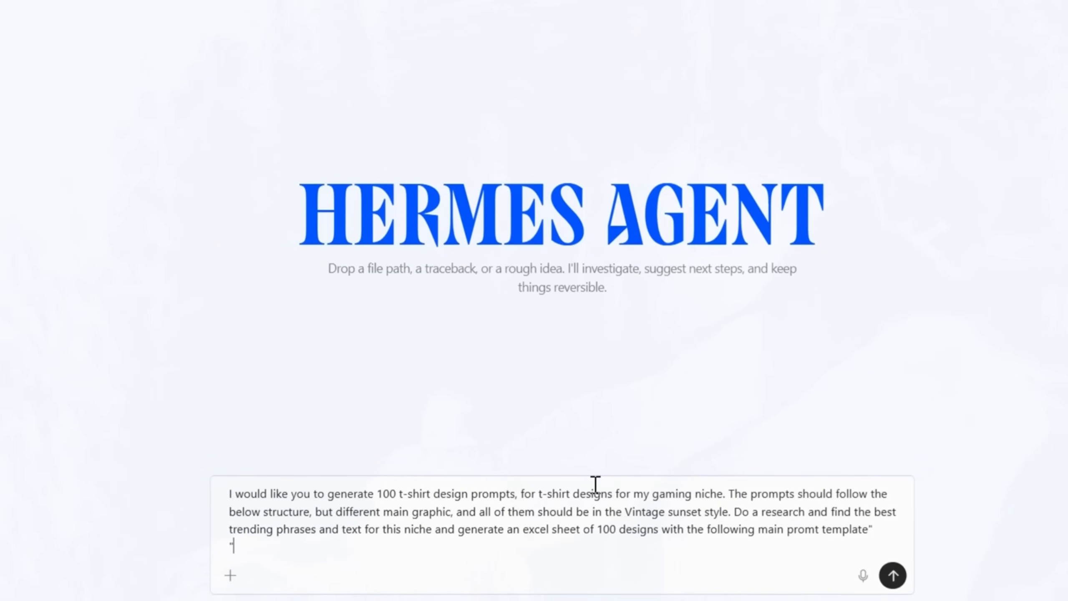
pyautogui.write('High-resolution, print-ready t-shirt design for [NICHE], style [STYLE] — bold, simple, clear composition, max 5 colors, strong contrast, large readable elements, no thin lines or complex details, centered on solid [pure white or pure black] background, original content only, includes visual humor/clever wordplay/relatable imagery, balanced text and imagery, high-contrast, ready for print-on-demand — no mock-up.')
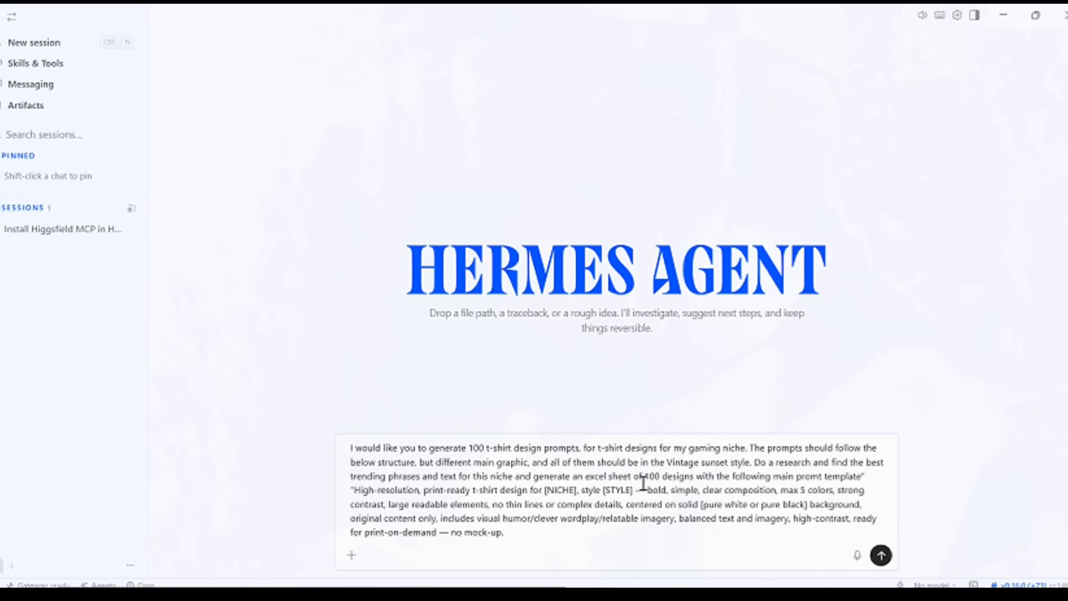
pyautogui.press('Return')
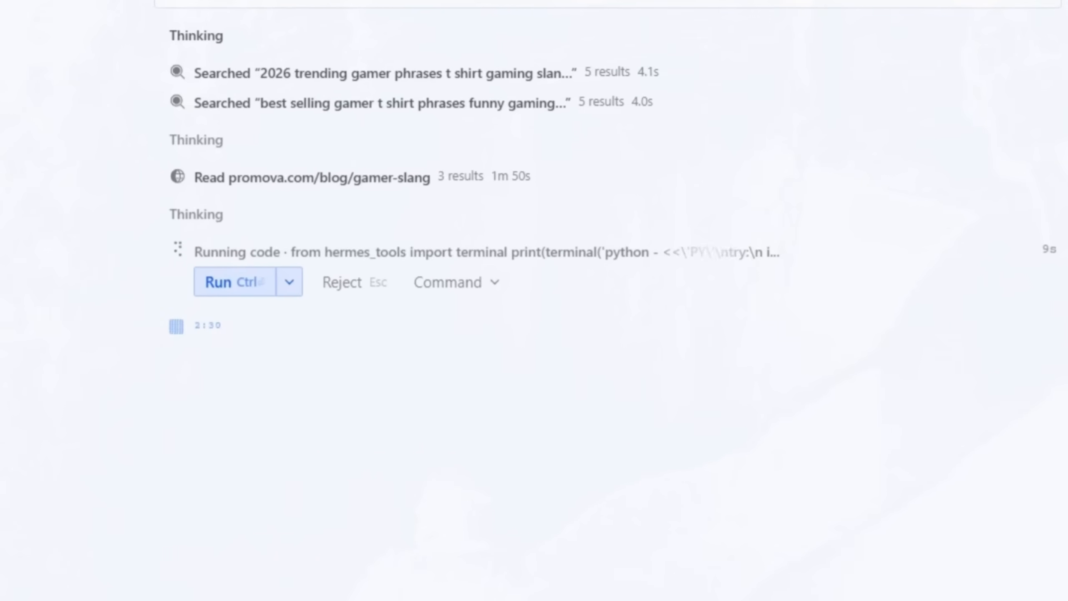
# - Allow the agent's code to run for this session, and open the generated workbook gaming_vintage_sunset_tshirt_prompts_100.xlsx in Excel
pyautogui.click(290, 285)
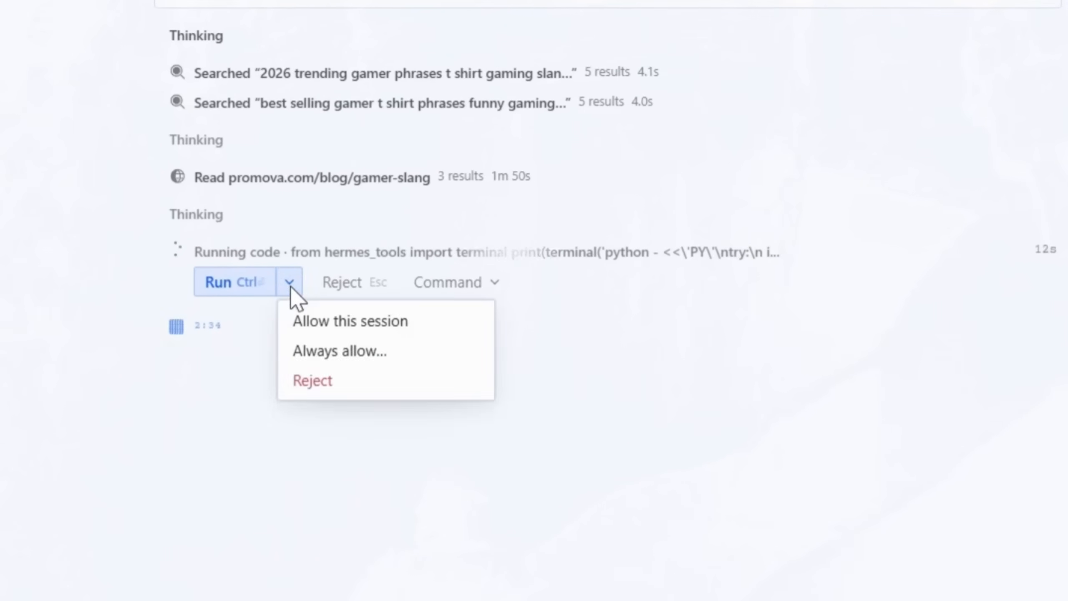
pyautogui.click(318, 321)
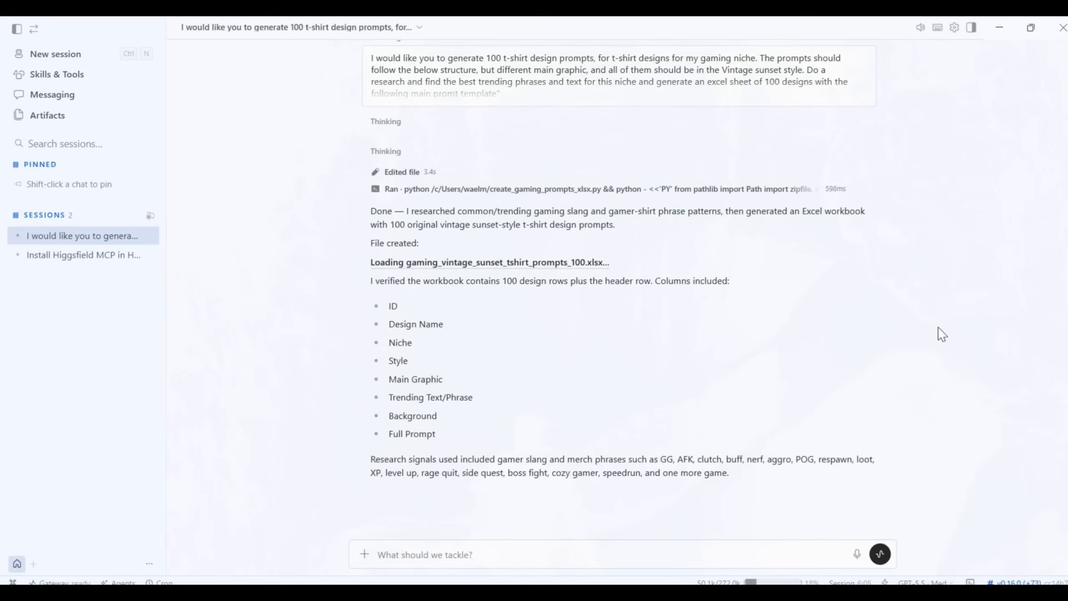
pyautogui.click(523, 264)
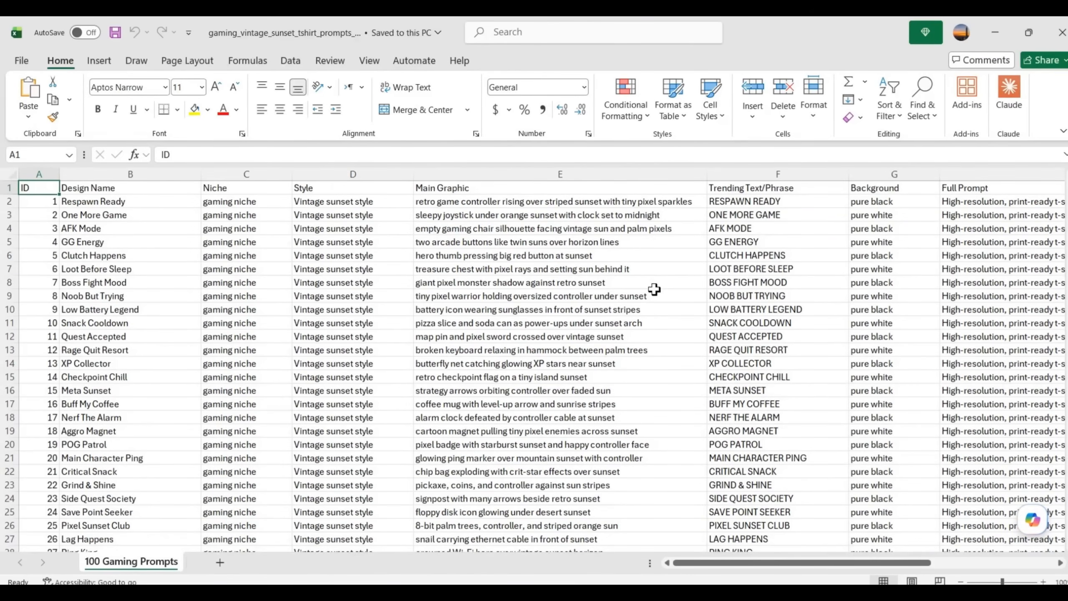
# - Review all design rows in the 100 Gaming Prompts sheet, including the Trending Text/Phrase, Background and Full Prompt columns
pyautogui.scroll(-5, 652, 288)
pyautogui.scroll(-10, 655, 292)
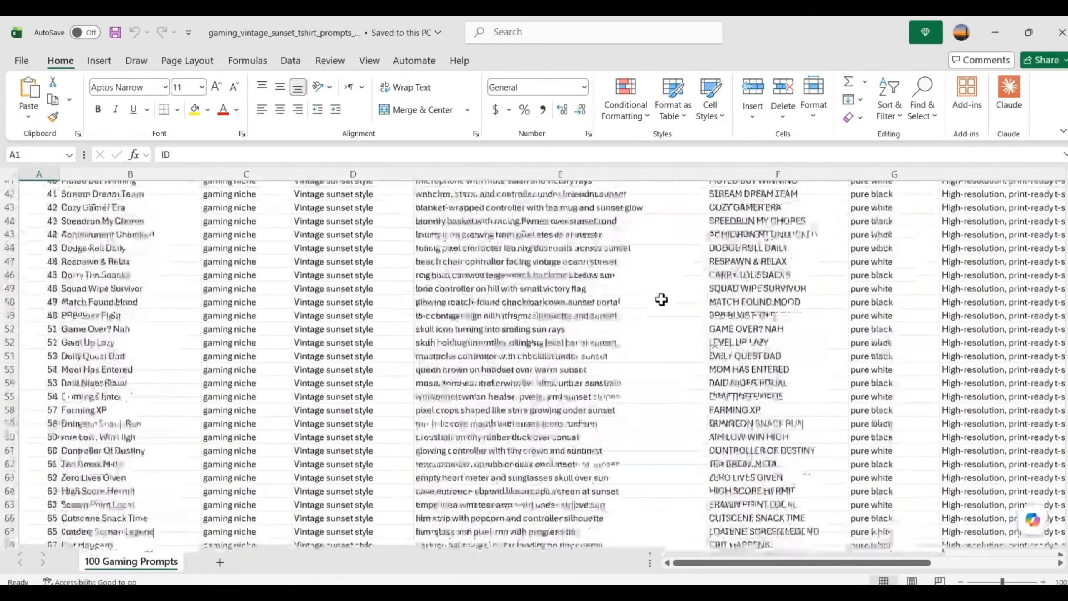
pyautogui.moveTo(777, 562); pyautogui.dragTo(513, 573)
pyautogui.scroll(-5, 509, 348)
pyautogui.scroll(-6, 519, 348)
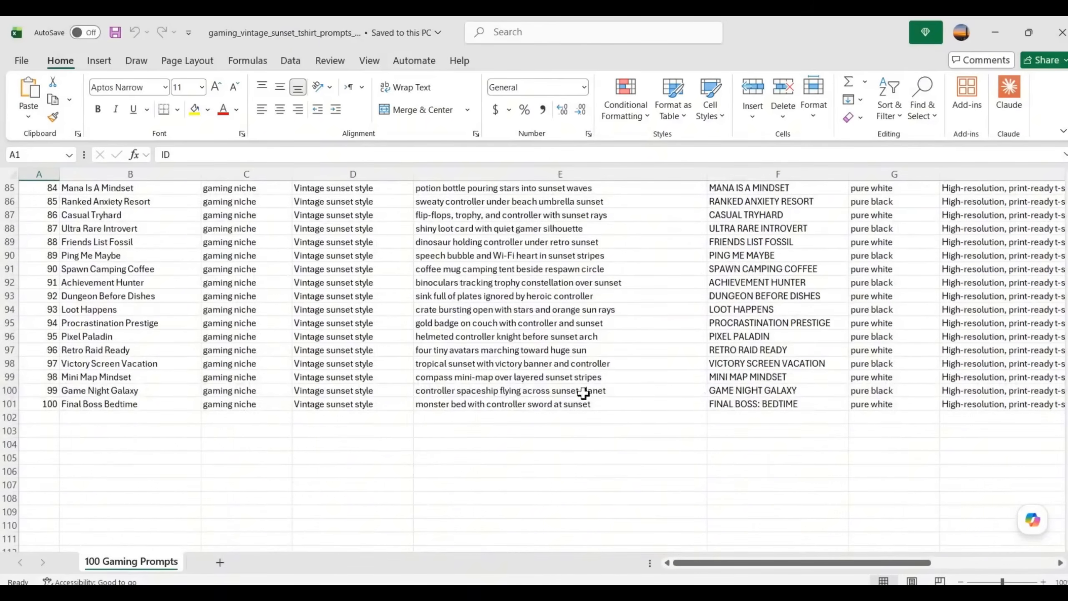
pyautogui.scroll(17, 589, 398)
pyautogui.scroll(11, 602, 406)
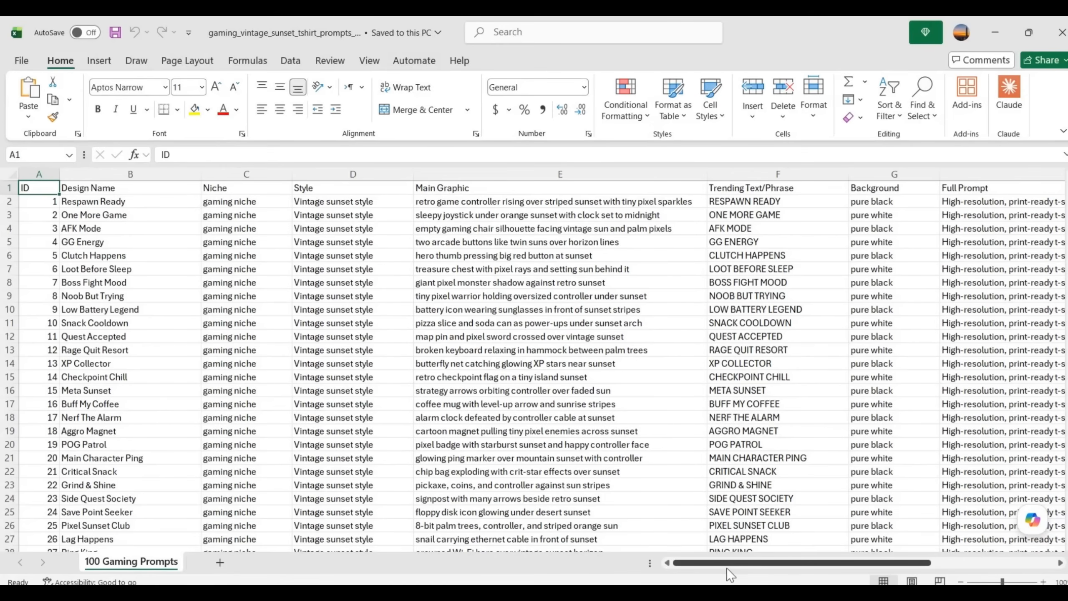
pyautogui.moveTo(726, 568); pyautogui.dragTo(834, 572)
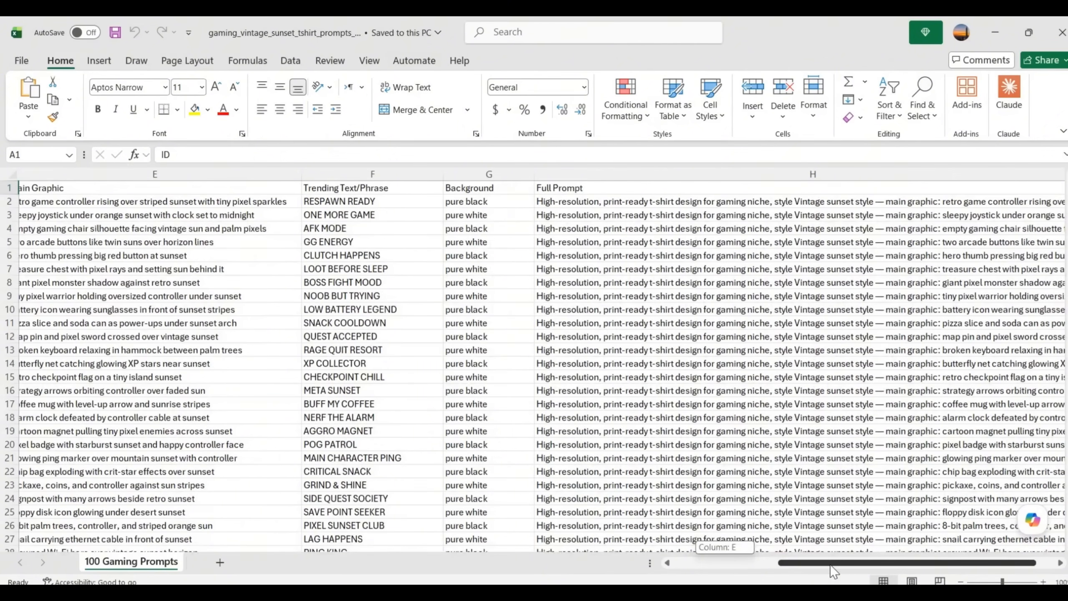
pyautogui.moveTo(834, 572); pyautogui.dragTo(795, 566)
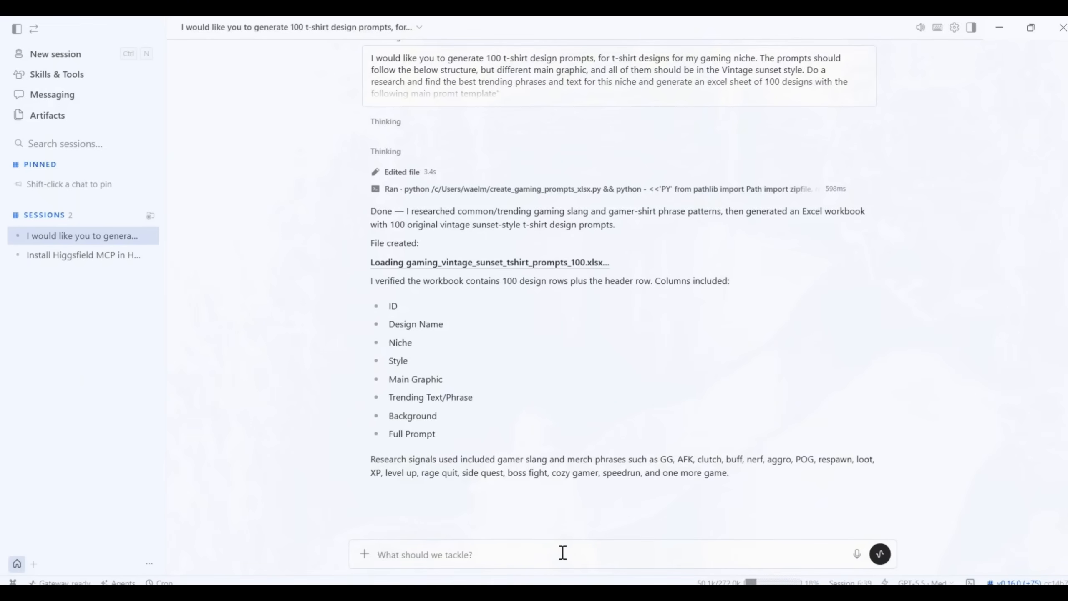
# - Back in Hermes Agent, start a message asking it to generate the 100 designs with Higgsfield MCP in patches of 10, one batch after another
pyautogui.write('G')
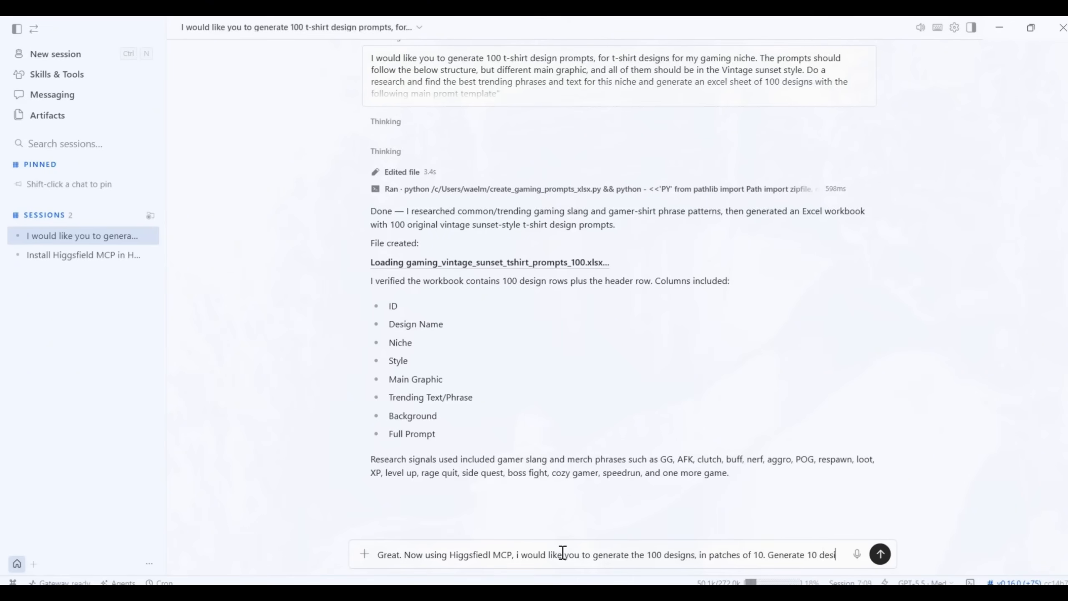
pyautogui.write('gns at o')
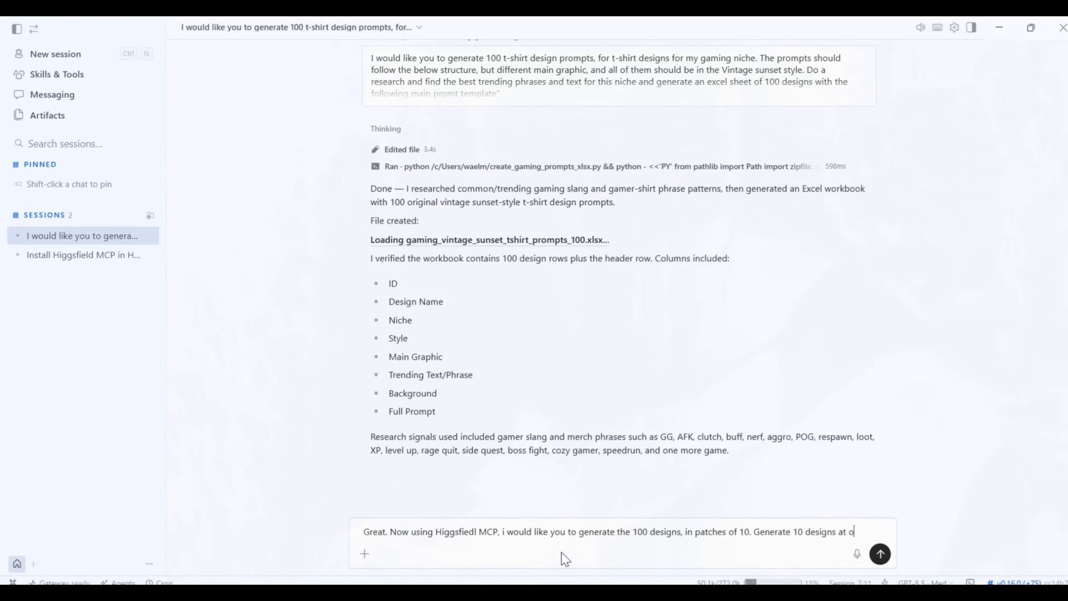
pyautogui.write('nce, and then')
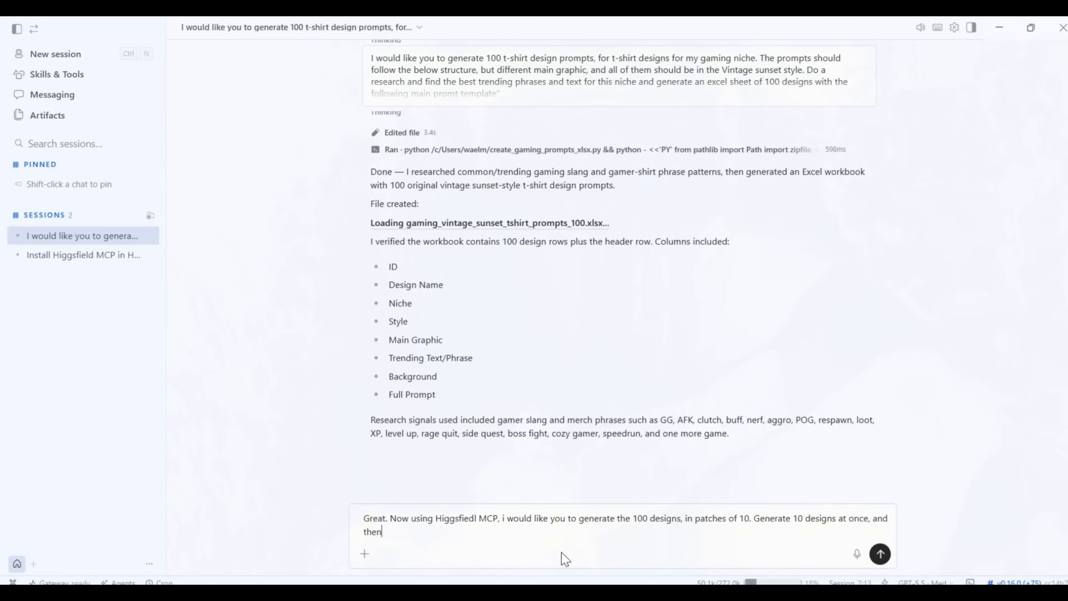
pyautogui.write(' move to the following 10 until')
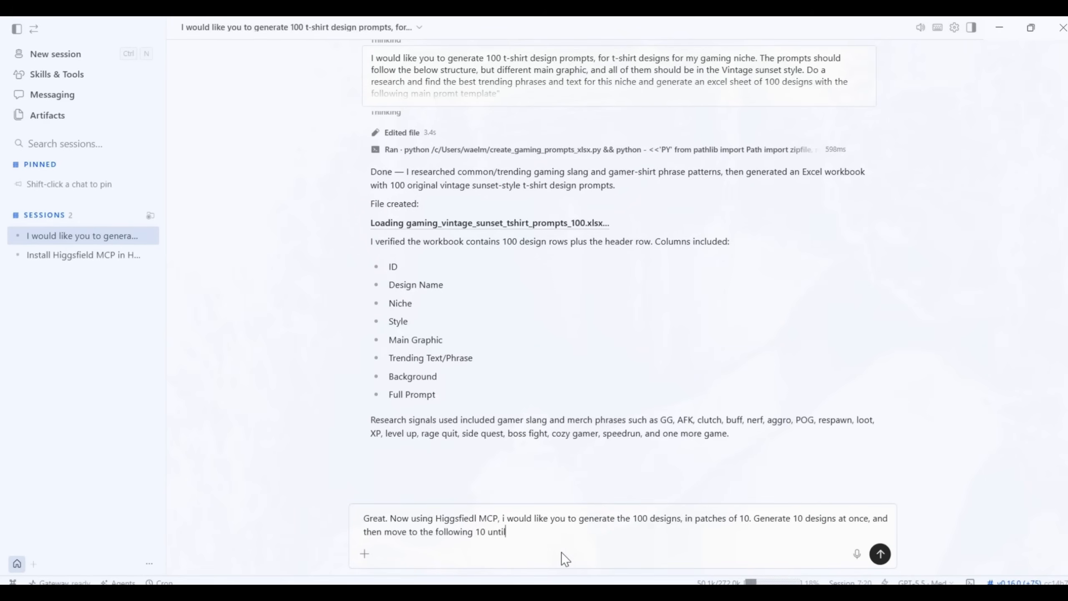
pyautogui.write(' completing the 100 designs.')
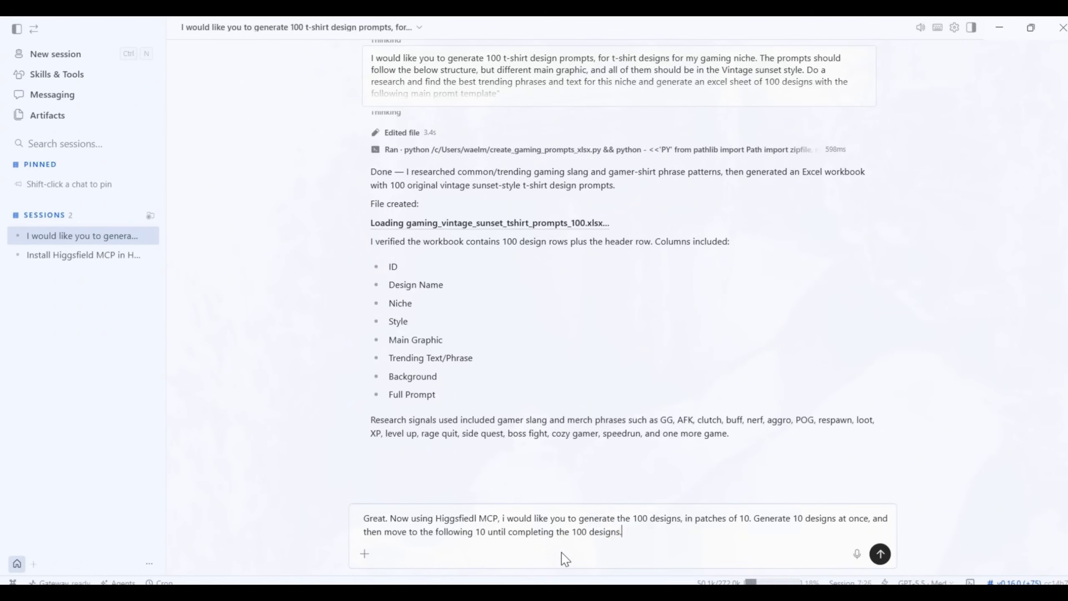
pyautogui.write(' Use the Nano Banana 2 model, the GPT image 2 model a')
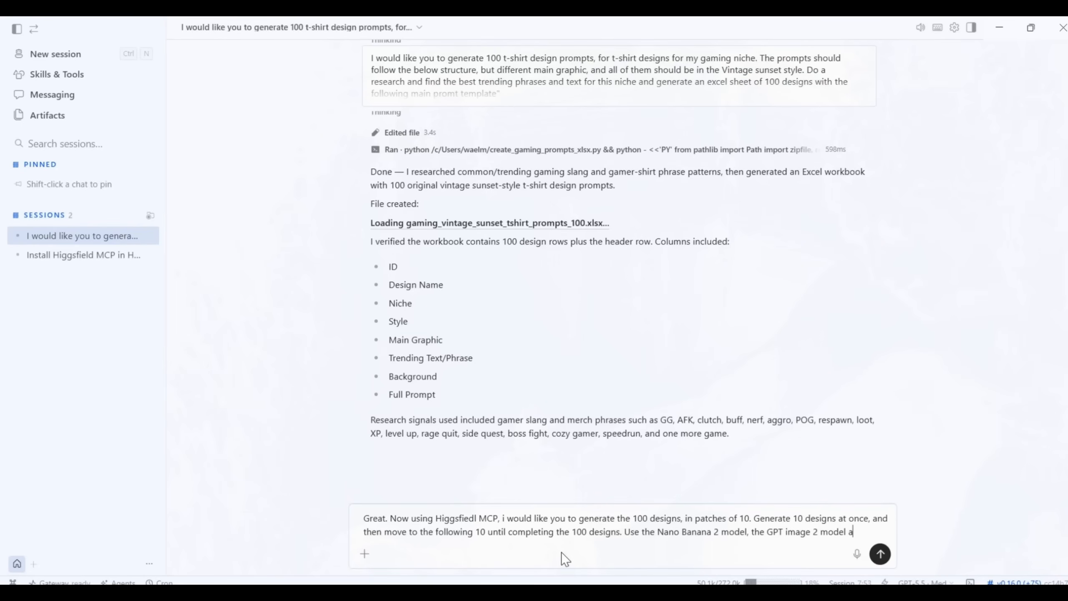
# - Specify in the message the Nano Banana 2, GPT image 2 and reve models for the designs, mixing between the 3 models
pyautogui.write('nd the reve m')
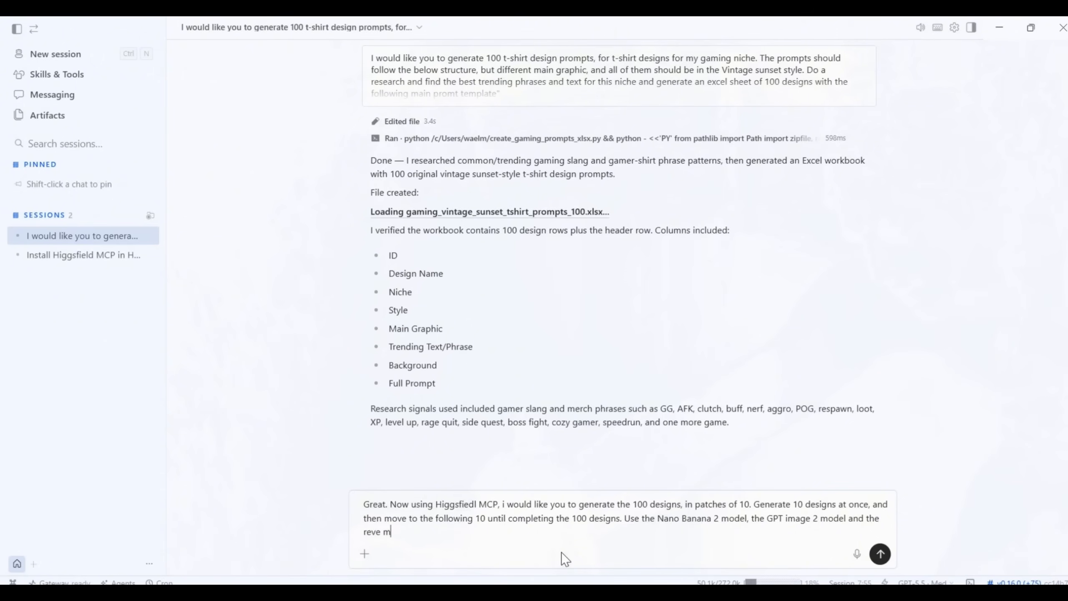
pyautogui.write('odel to generate the designs. ')
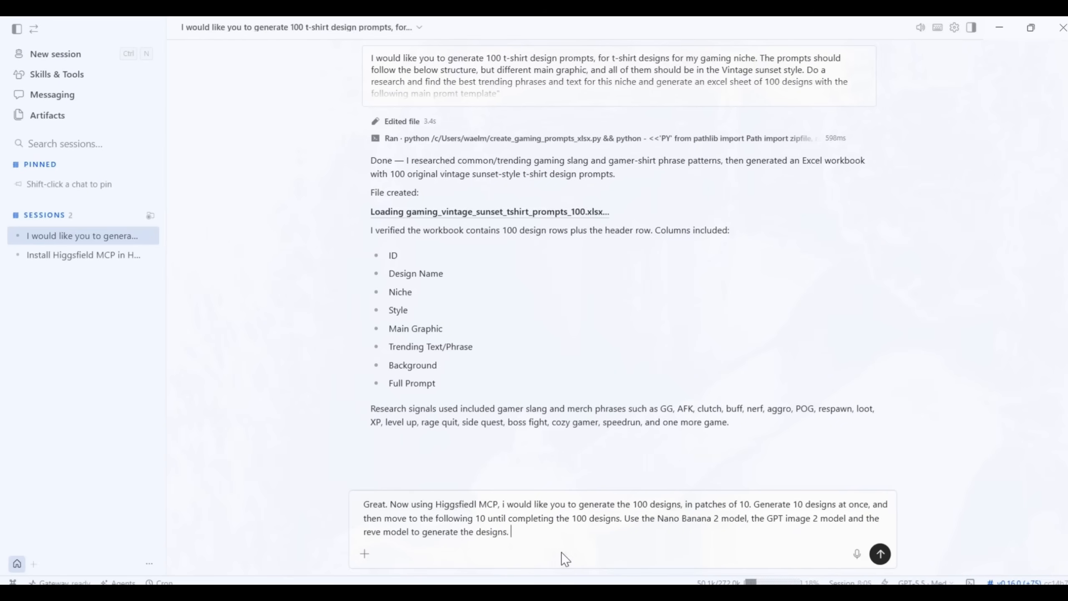
pyautogui.write('Mi')
pyautogui.write('3 models')
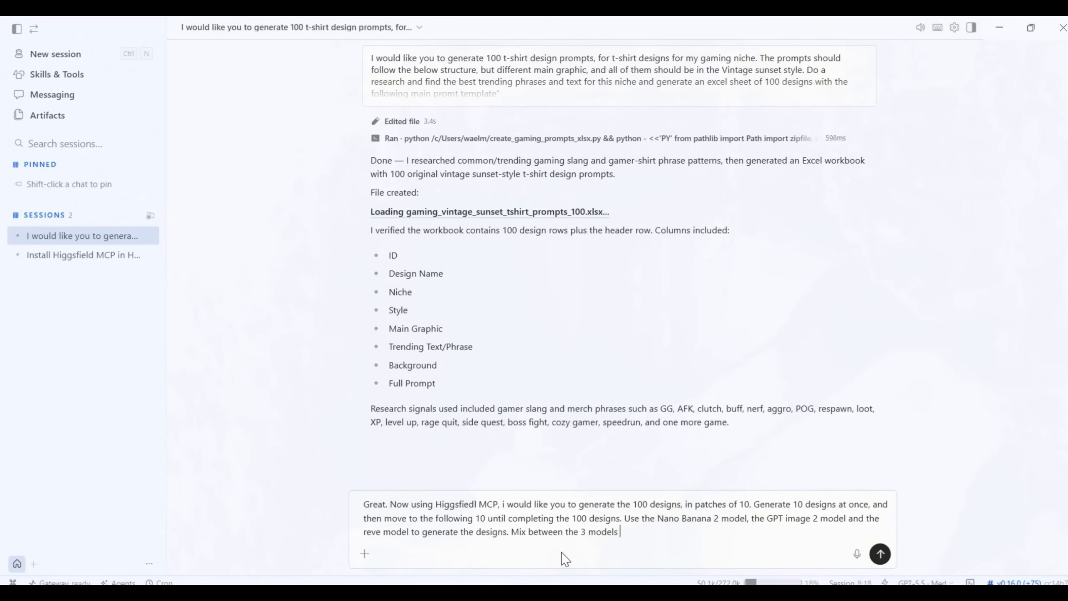
# - Require a 3:4 ratio for all designs, add "Show me the first 10" as a separate paragraph, and send the message
pyautogui.write('. All the designs shoul dbe in 3:4 ratio')
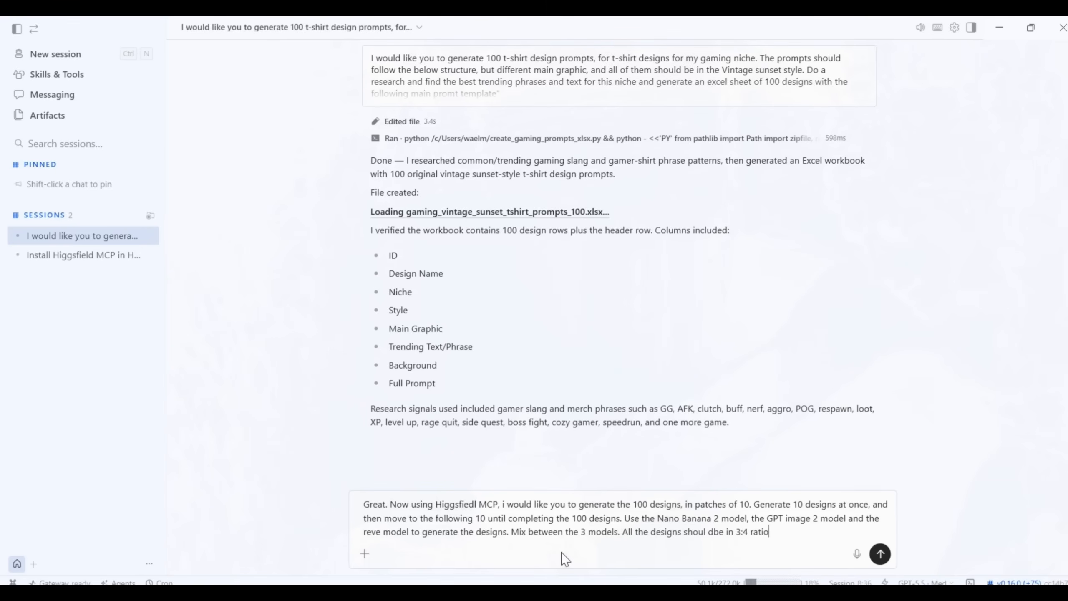
pyautogui.hotkey('shift', 'Return')
pyautogui.hotkey('shift', 'Return')
pyautogui.write('Sho')
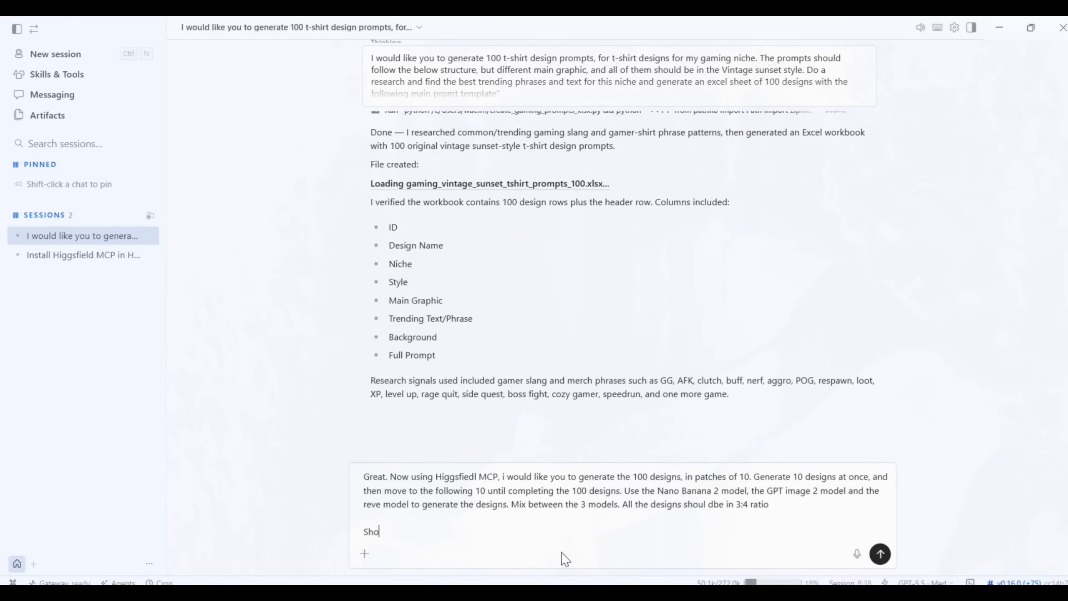
pyautogui.write('w me the first 10')
pyautogui.press('Return')
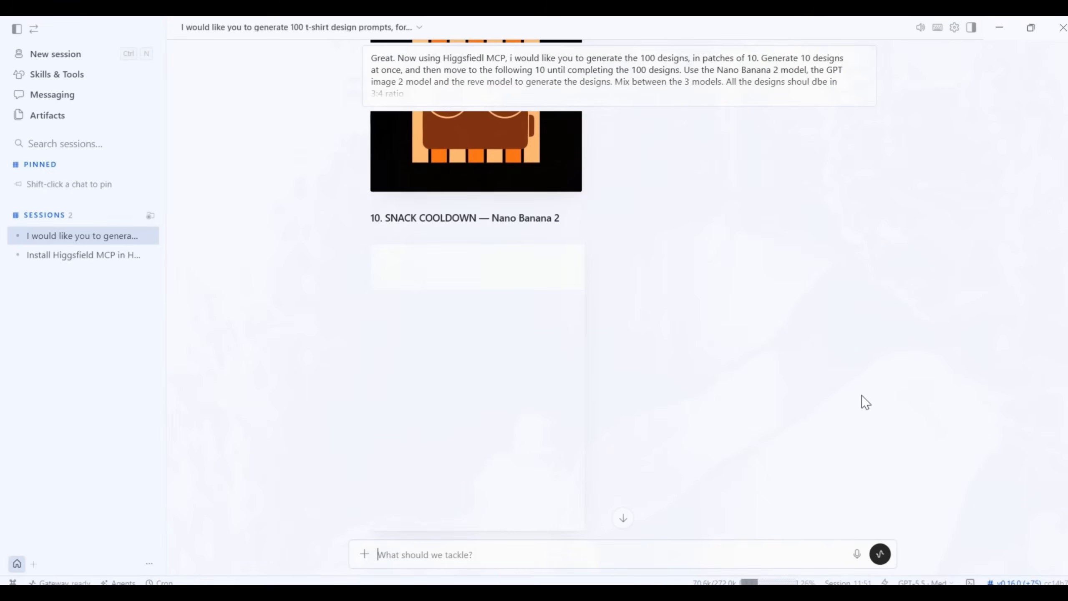
# - Look through the first batch of generated t-shirt designs, from design 10 back to design 2
pyautogui.scroll(5, 865, 402)
pyautogui.scroll(15, 885, 429)
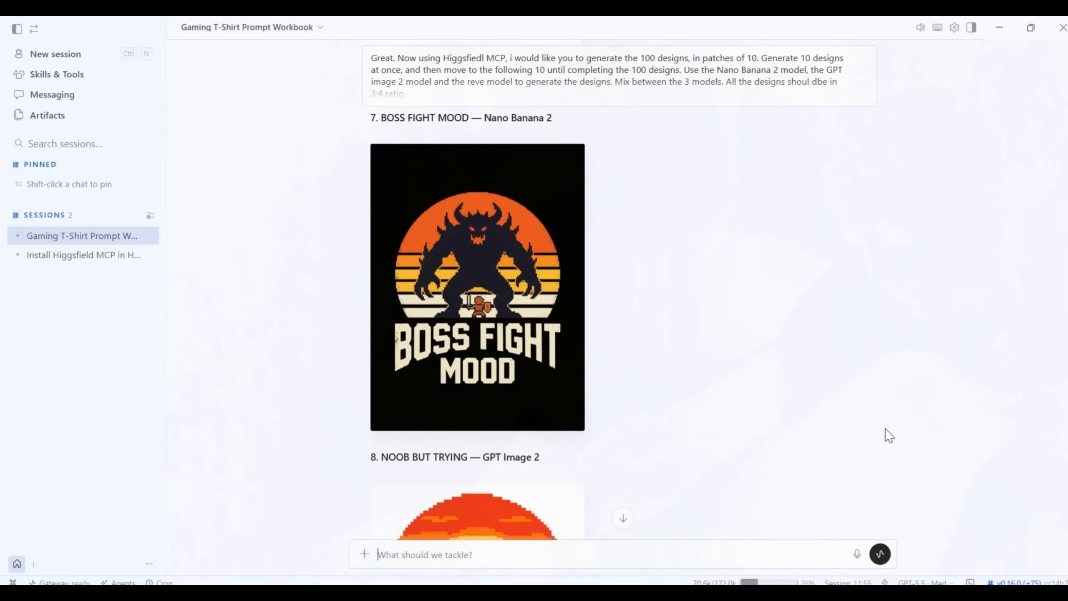
pyautogui.scroll(8, 886, 430)
pyautogui.scroll(5, 885, 429)
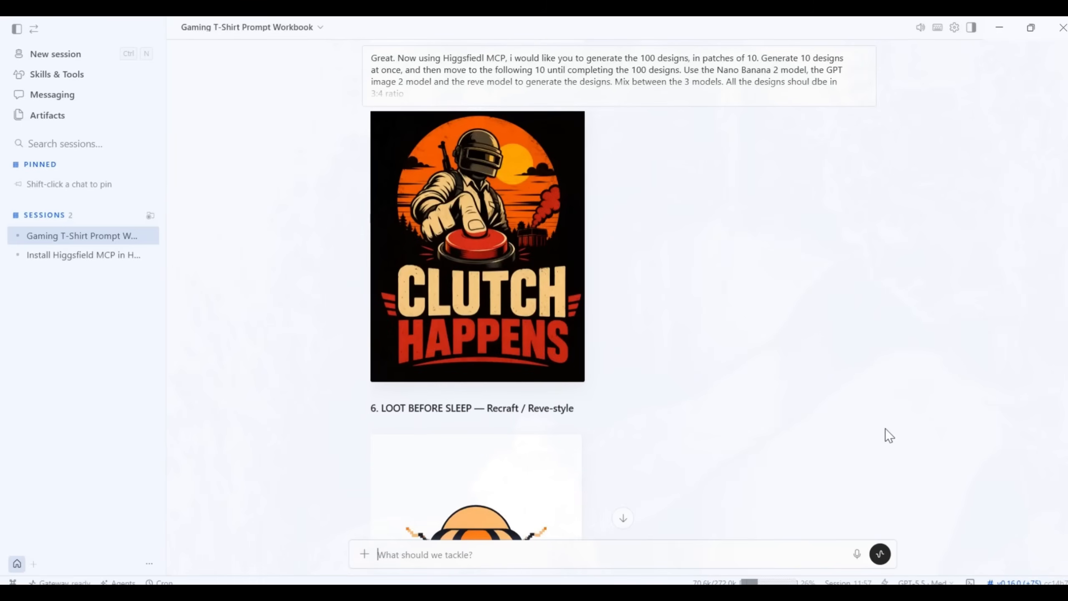
pyautogui.scroll(2, 885, 430)
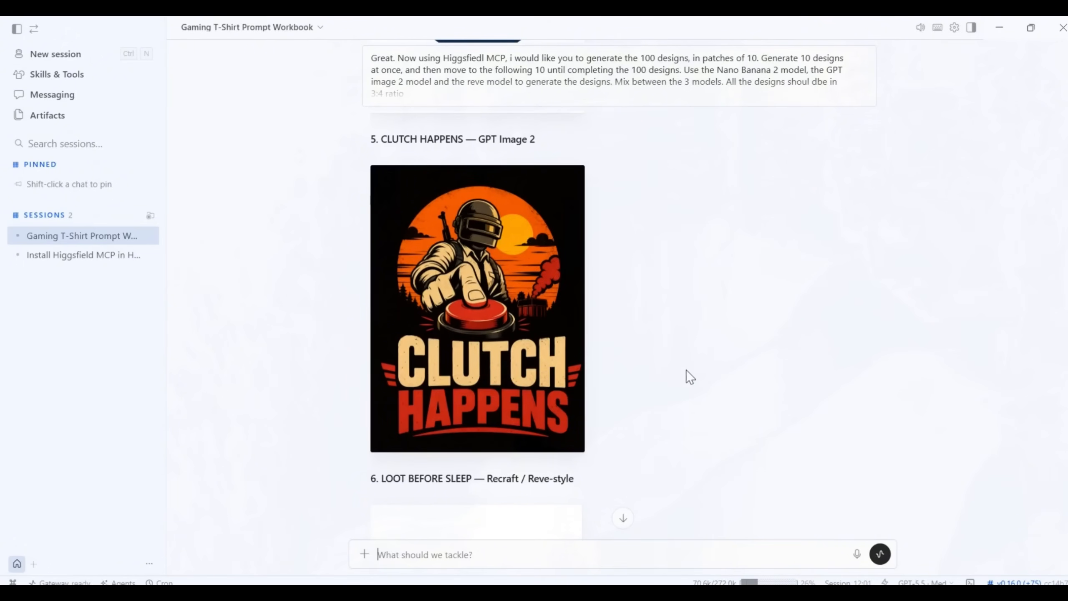
pyautogui.scroll(15, 715, 372)
pyautogui.scroll(20, 762, 382)
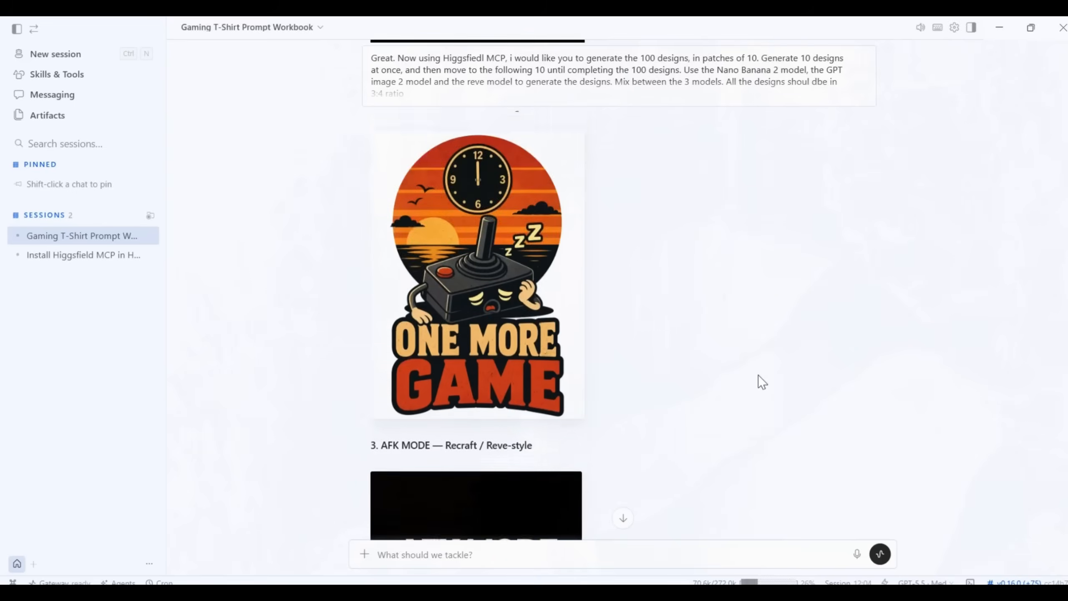
# - Look through the first batch of ten generated t-shirt designs again, comparing the results of the three models
pyautogui.scroll(-2, 750, 344)
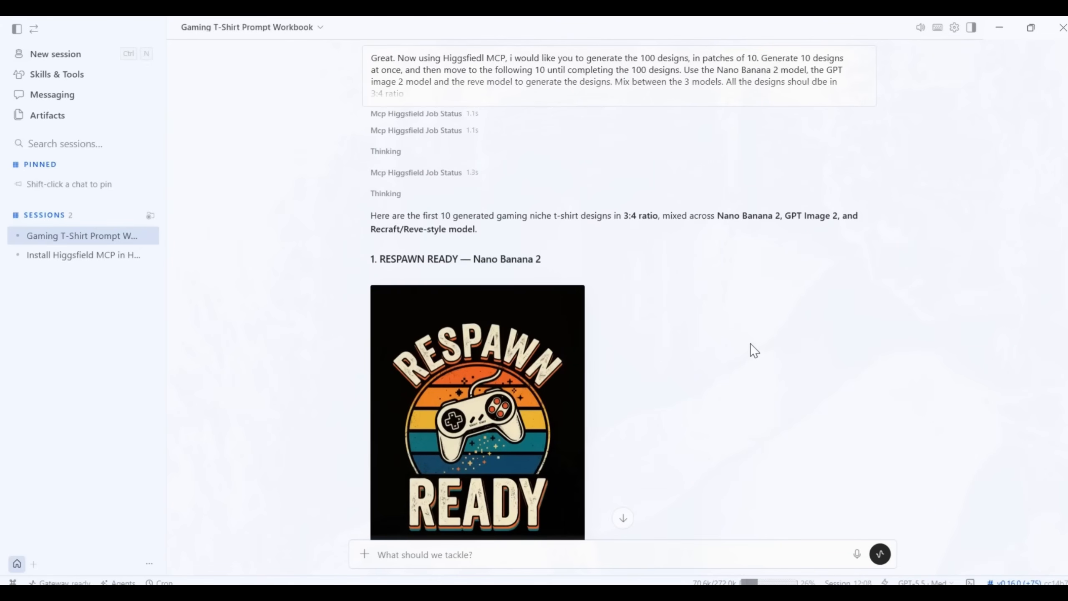
pyautogui.scroll(-10, 751, 345)
pyautogui.scroll(-7, 751, 347)
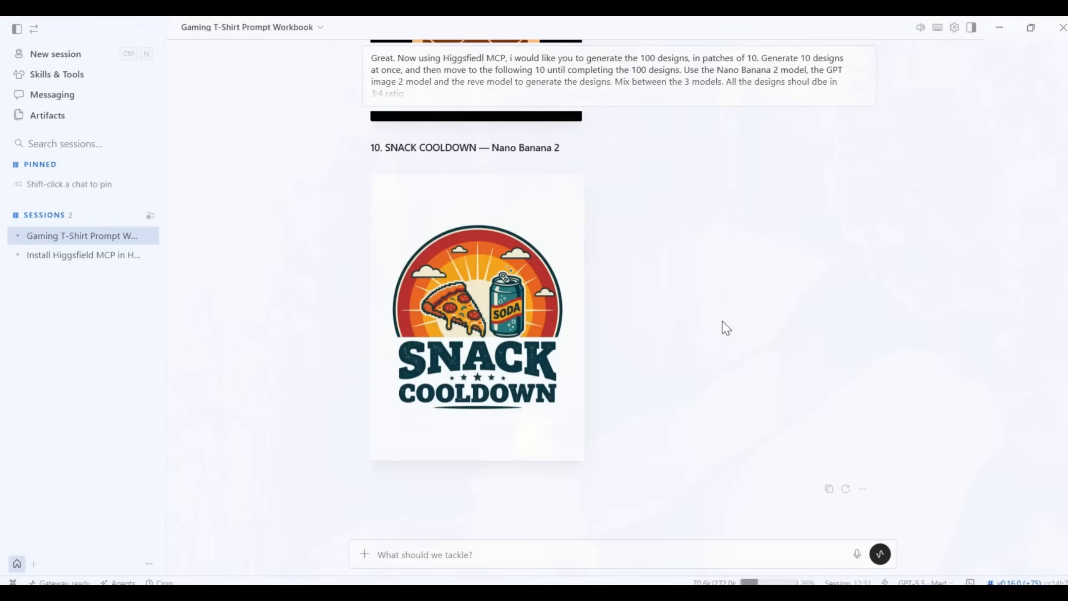
pyautogui.scroll(15, 764, 331)
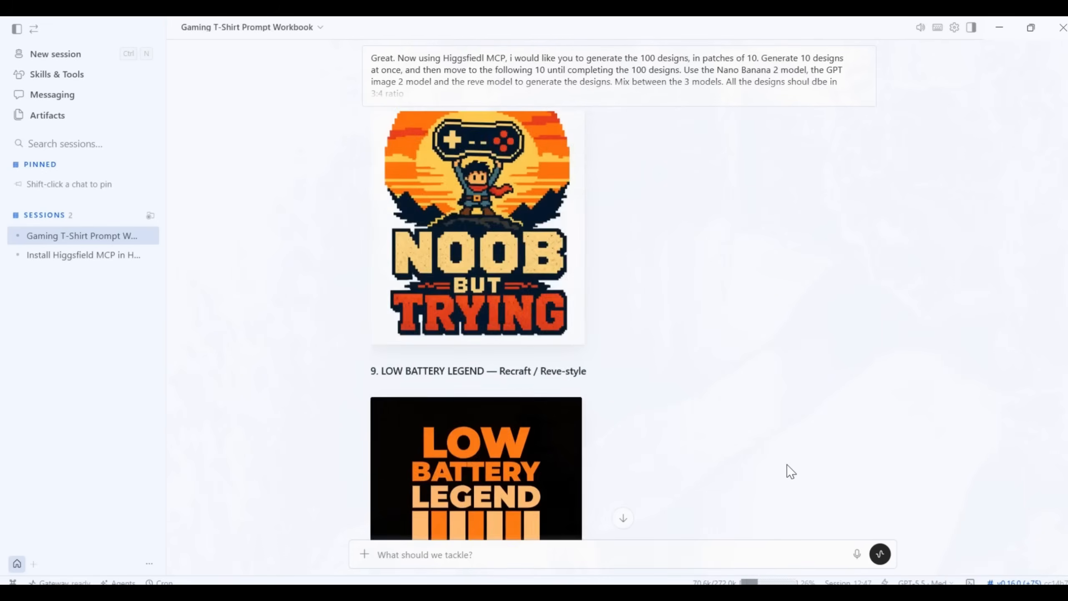
pyautogui.scroll(8, 791, 471)
pyautogui.scroll(-5, 791, 471)
pyautogui.scroll(6, 791, 471)
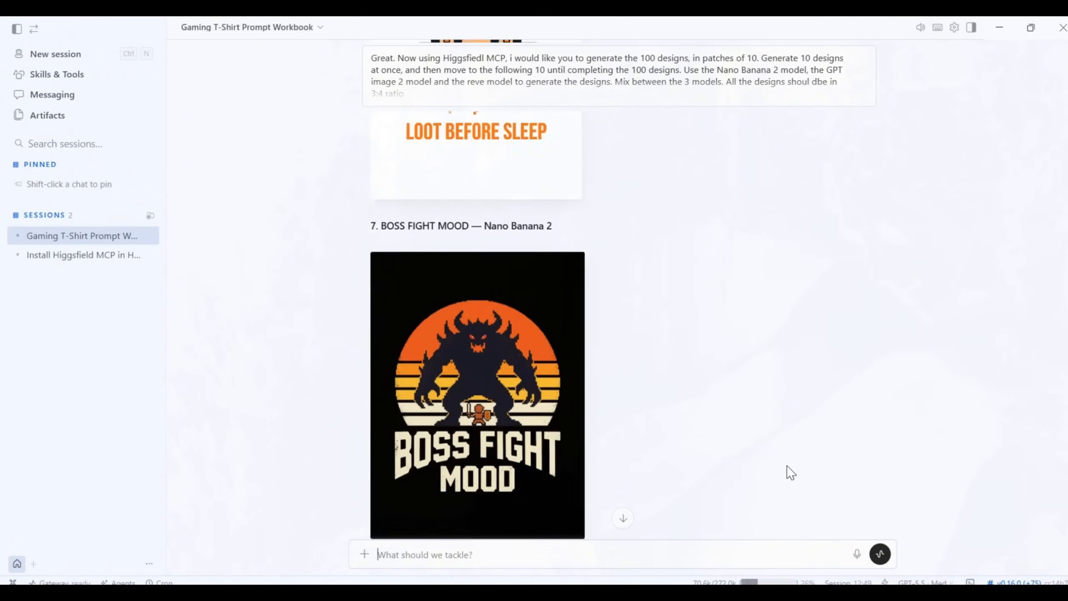
pyautogui.scroll(10, 791, 471)
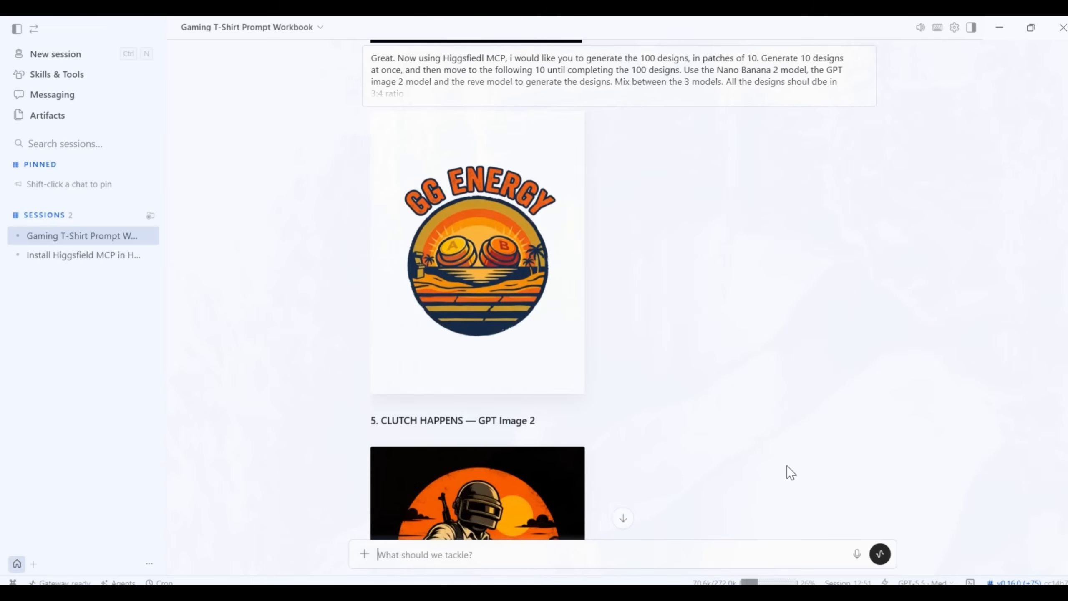
pyautogui.scroll(10, 788, 467)
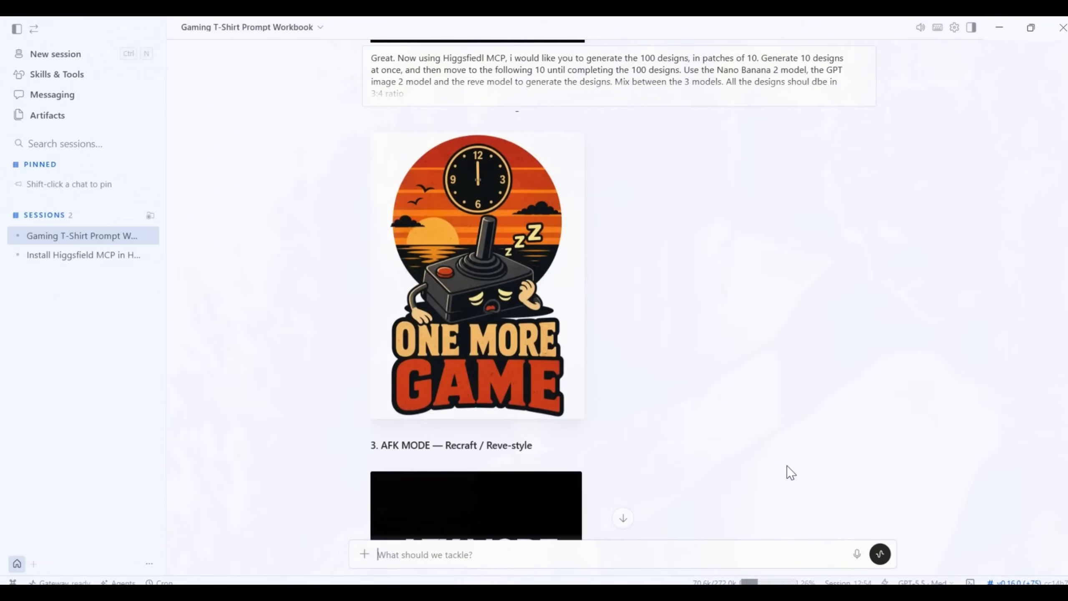
# - Ask the agent to regenerate numbers 3, 6 and 9 using the Nano banana 2 model
pyautogui.write('rege')
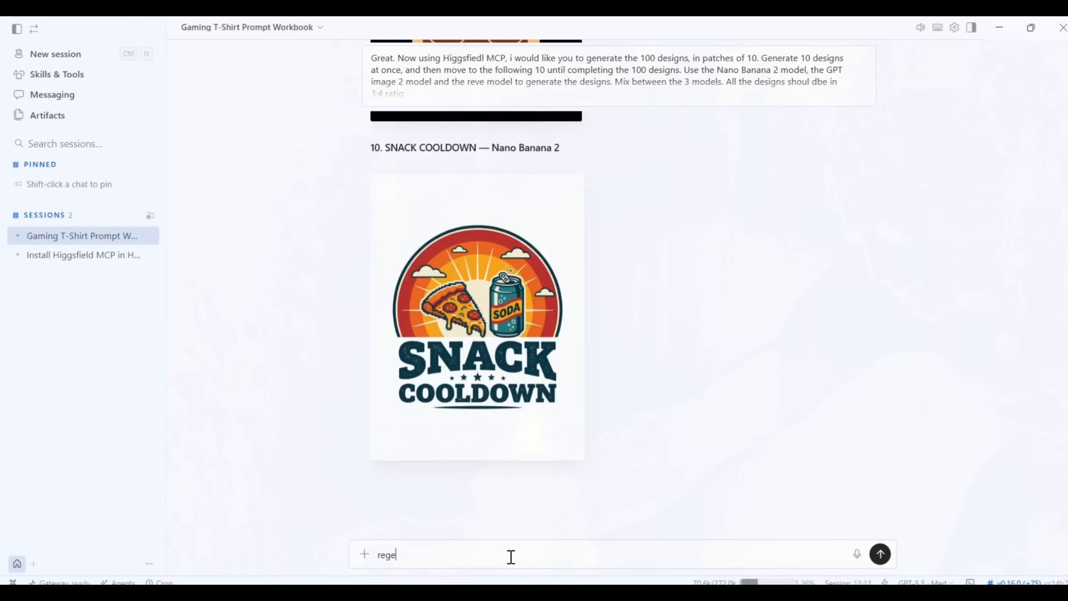
pyautogui.write('nerate numbers 3, 6 and 9 using the ')
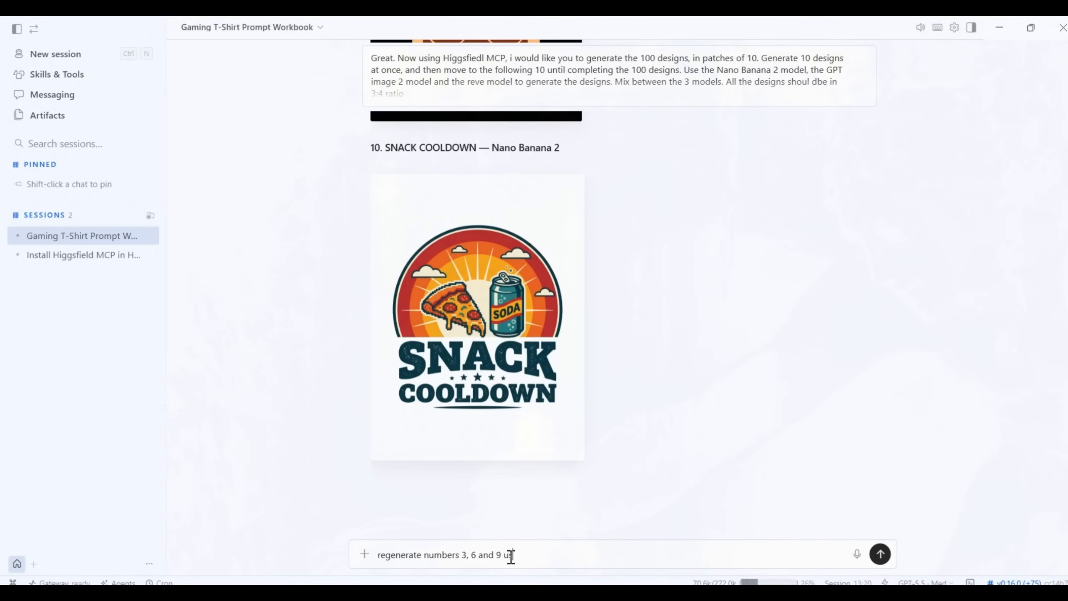
pyautogui.write('Nano banan')
pyautogui.write('a 2 model')
pyautogui.press('Return')
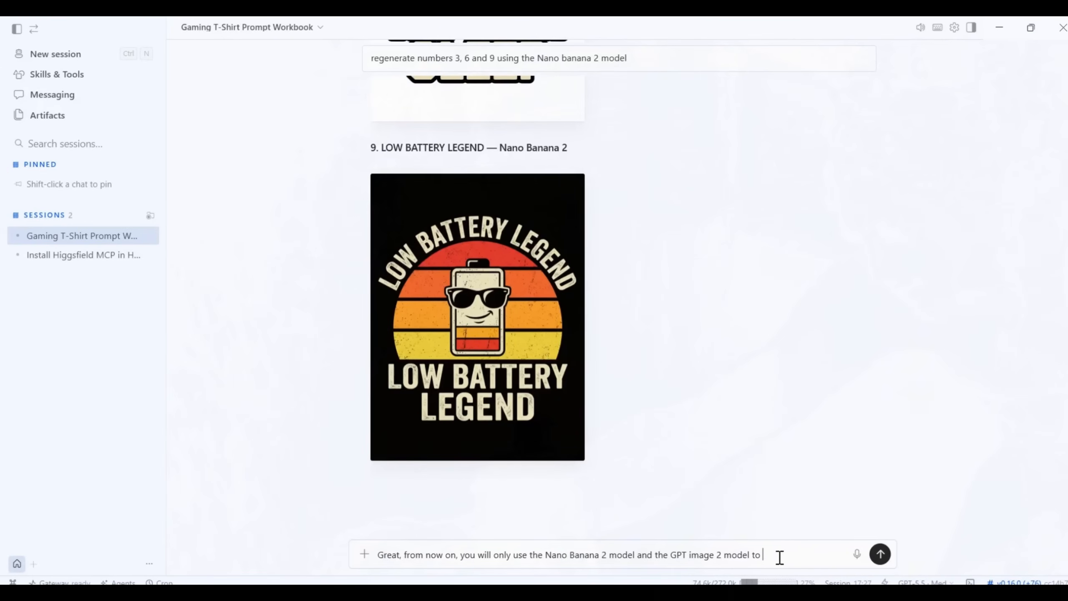
# - Add the seedream 4.0 model to the models named in the message, alongside Nano Banana 2 and GPT image 2
pyautogui.press('BackSpace')
pyautogui.press('BackSpace')
pyautogui.press('BackSpace')
pyautogui.write('and th')
pyautogui.write('e seedream 4.0 model to g')
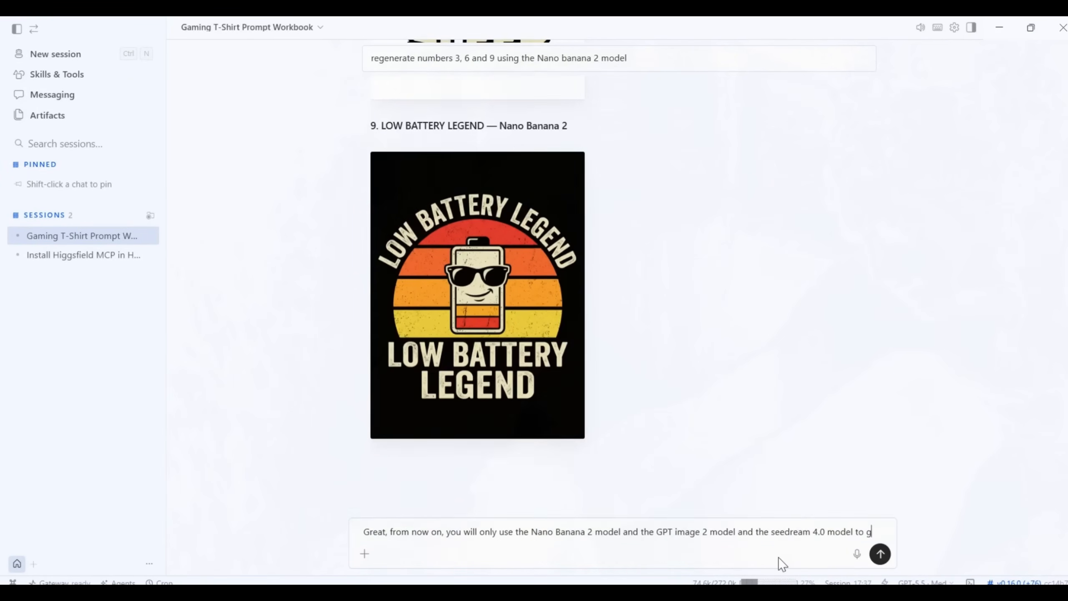
pyautogui.write('enerate ther')
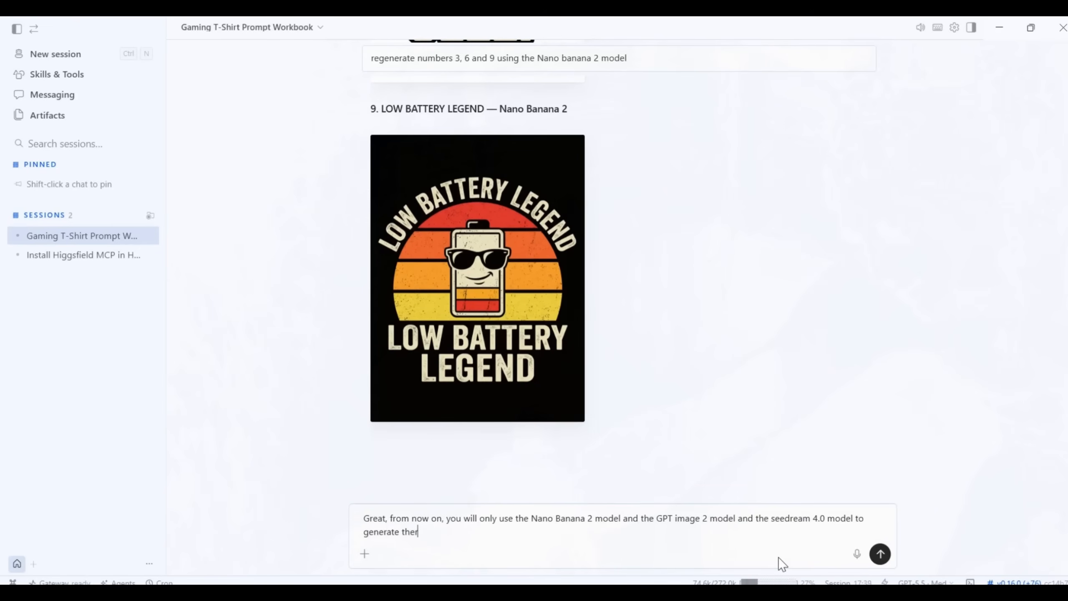
pyautogui.write('com')
# - Complete the message's sentence so that these models generate the remaining 90 designs
pyautogui.press('BackSpace')
pyautogui.press('BackSpace')
pyautogui.write('remaining 90 designs.')
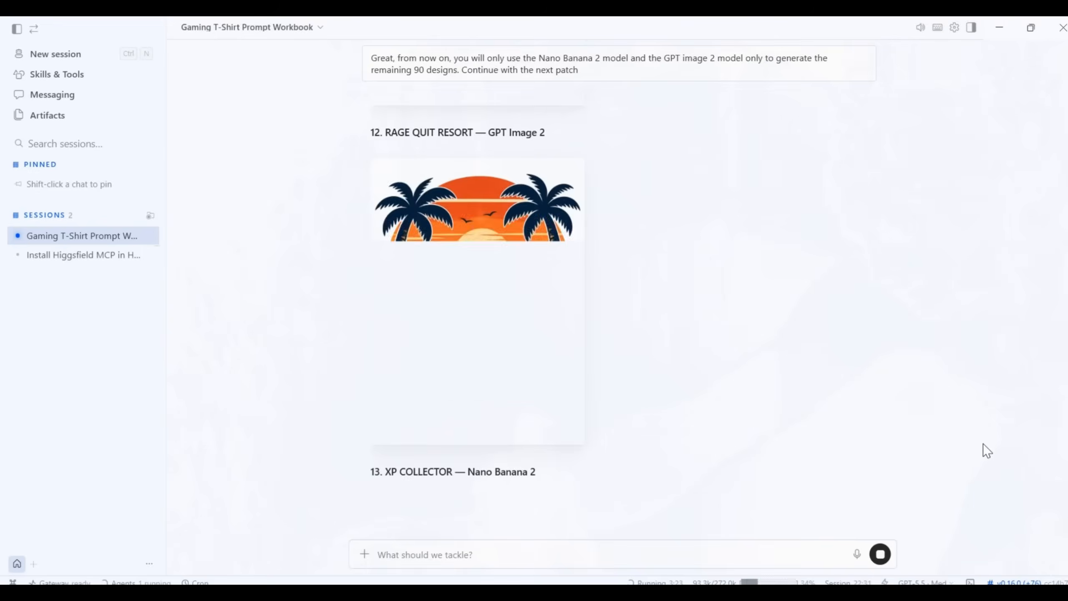
# - Review designs 11 to 20, viewing the Main Character Ping design enlarged
pyautogui.scroll(-15, 981, 444)
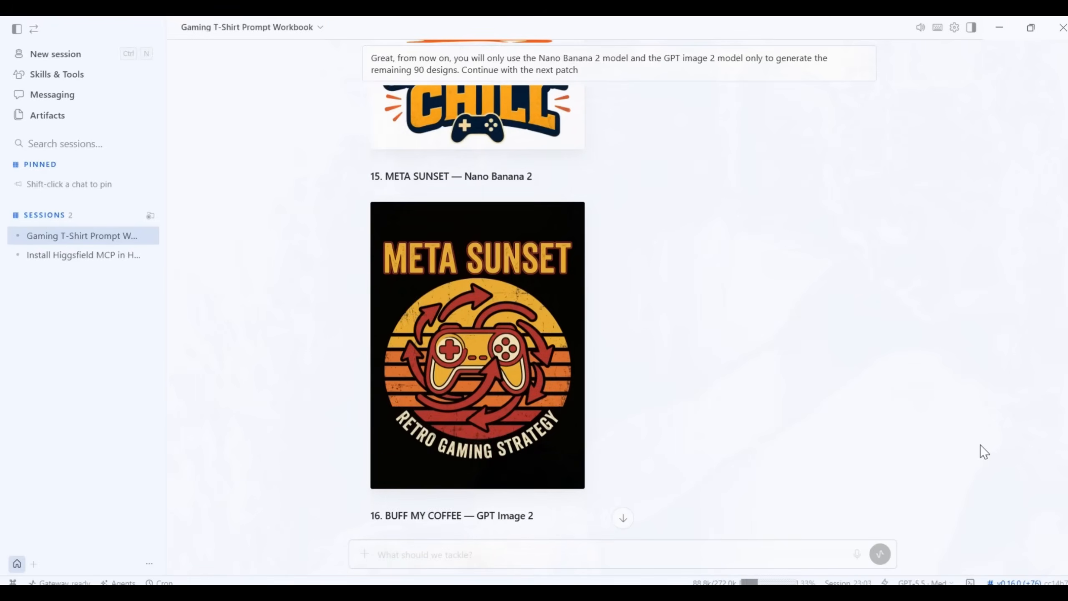
pyautogui.scroll(-20, 923, 324)
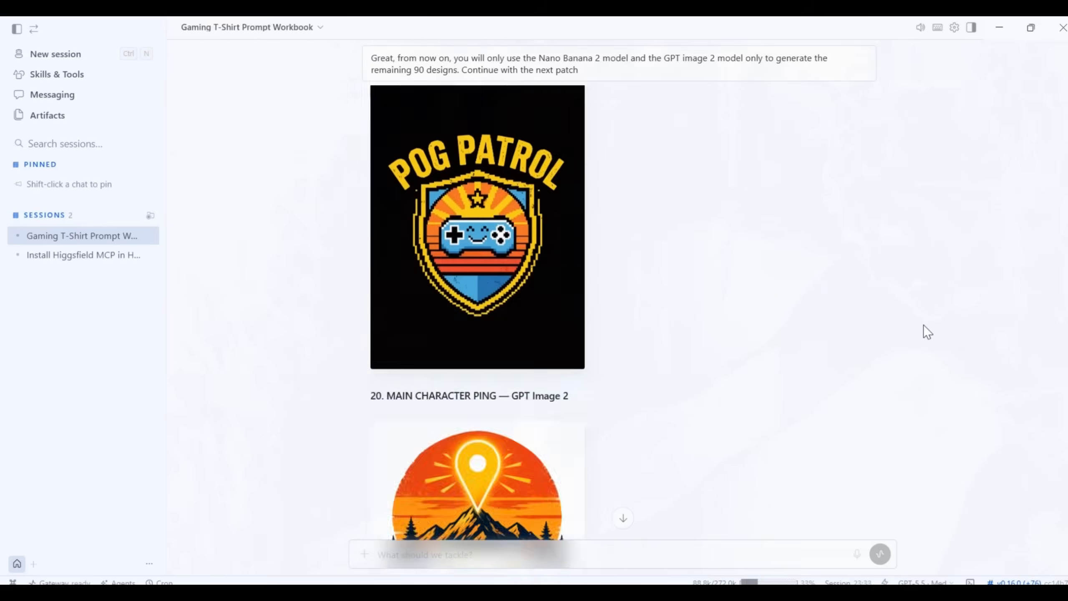
pyautogui.scroll(-4, 923, 325)
pyautogui.scroll(1, 923, 324)
pyautogui.click(581, 282)
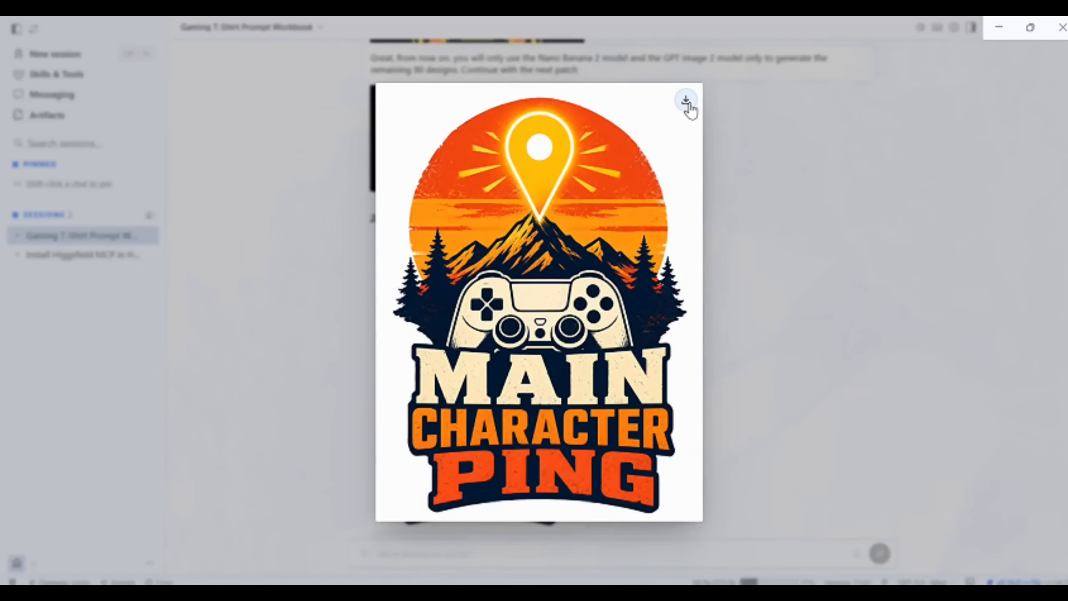
pyautogui.click(851, 235)
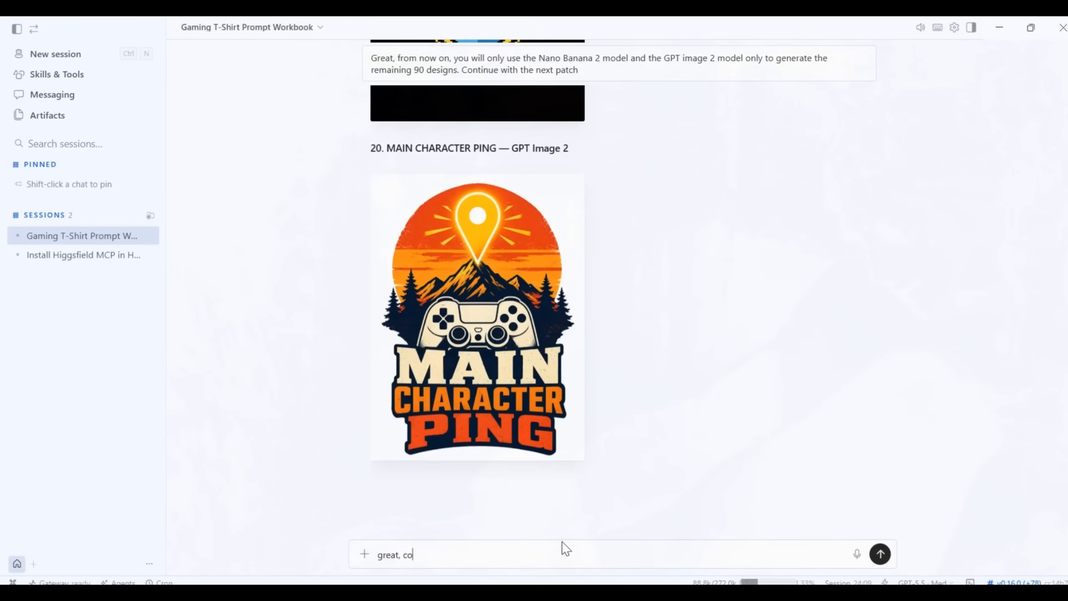
# - Send "great, continue with the next patch" to have designs 21 to 30 generated
pyautogui.write('ntinue with the next patch')
pyautogui.press('Return')
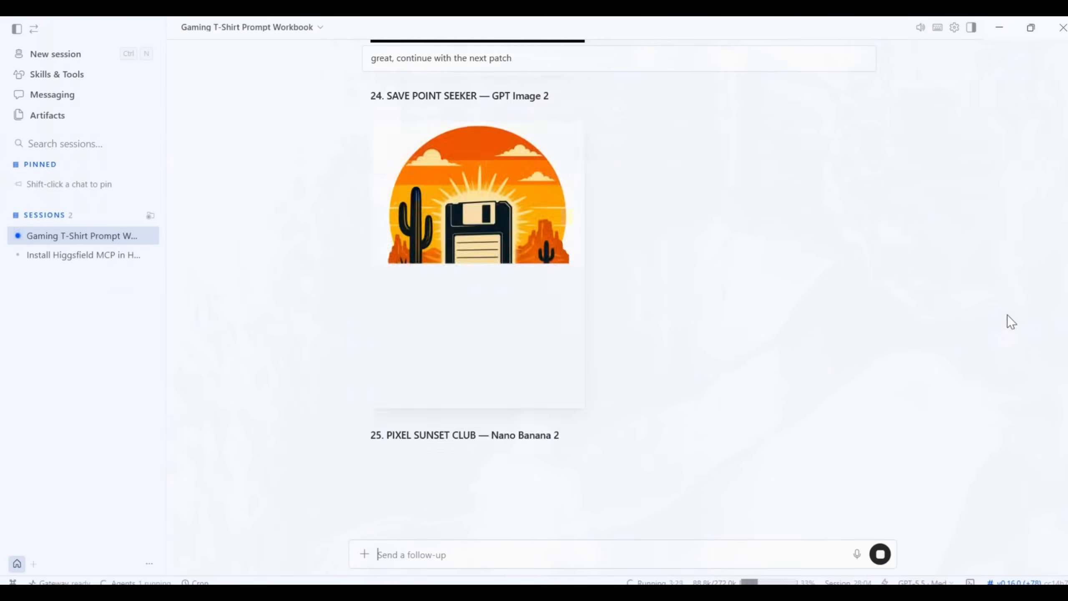
# - Look over the batch starting at design 21 and send "great, continue with the next patch" to request the following ten
pyautogui.scroll(10, 827, 382)
pyautogui.scroll(-20, 650, 201)
pyautogui.click(443, 551)
pyautogui.write('great')
pyautogui.write(', continue with the next patch')
pyautogui.press('Return')
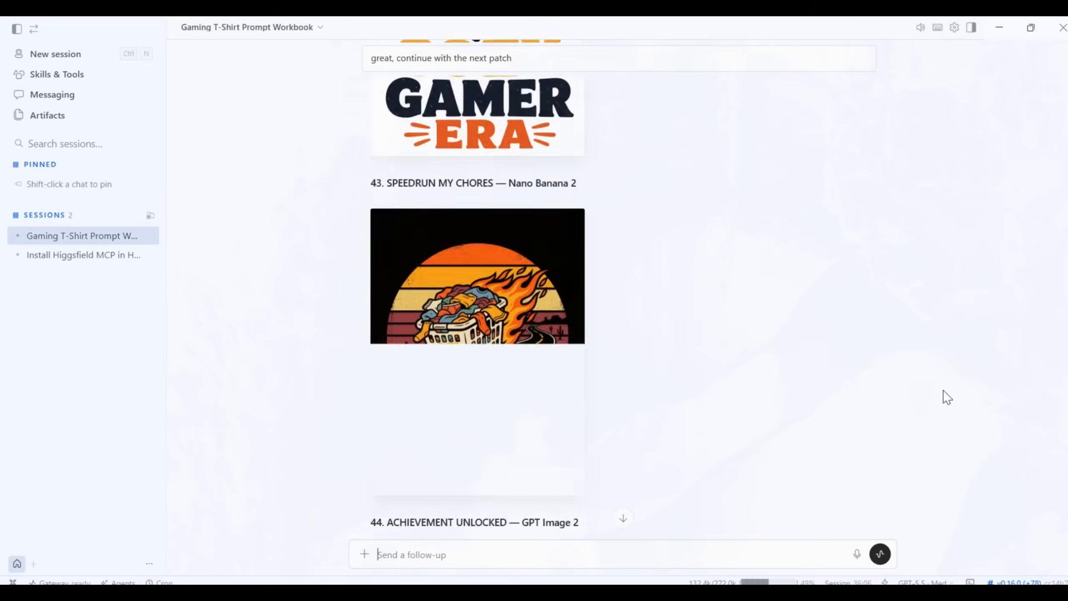
# - Check designs 41 to 50 and request further batches, sending "great, continue with the next patch" each time
pyautogui.scroll(-20, 943, 397)
pyautogui.write('great, continue with the next patch')
pyautogui.press('Return')
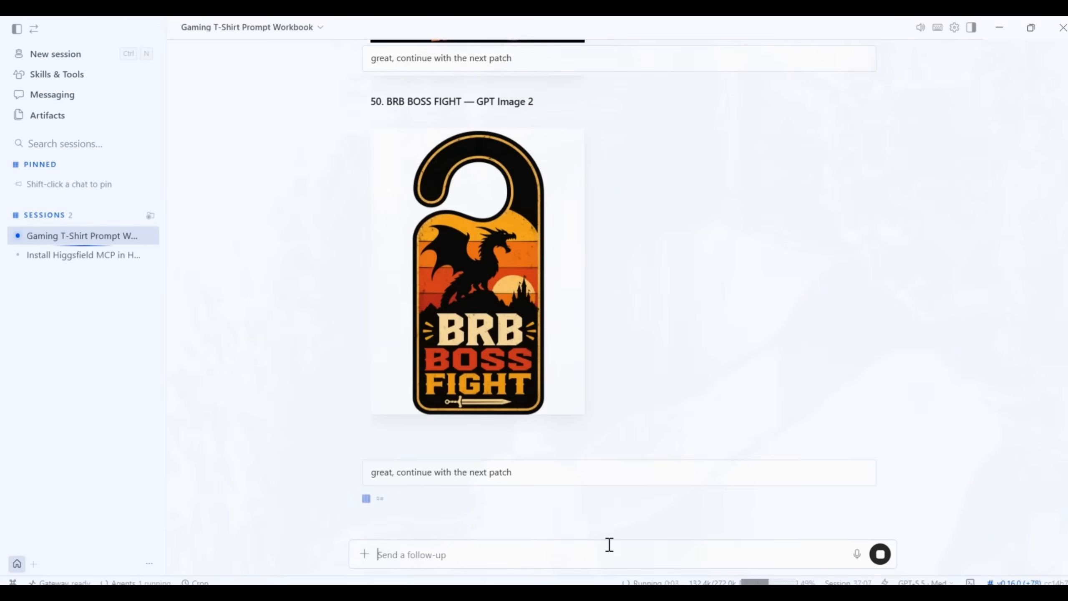
pyautogui.write('great, continue with the next patch')
pyautogui.press('Return')
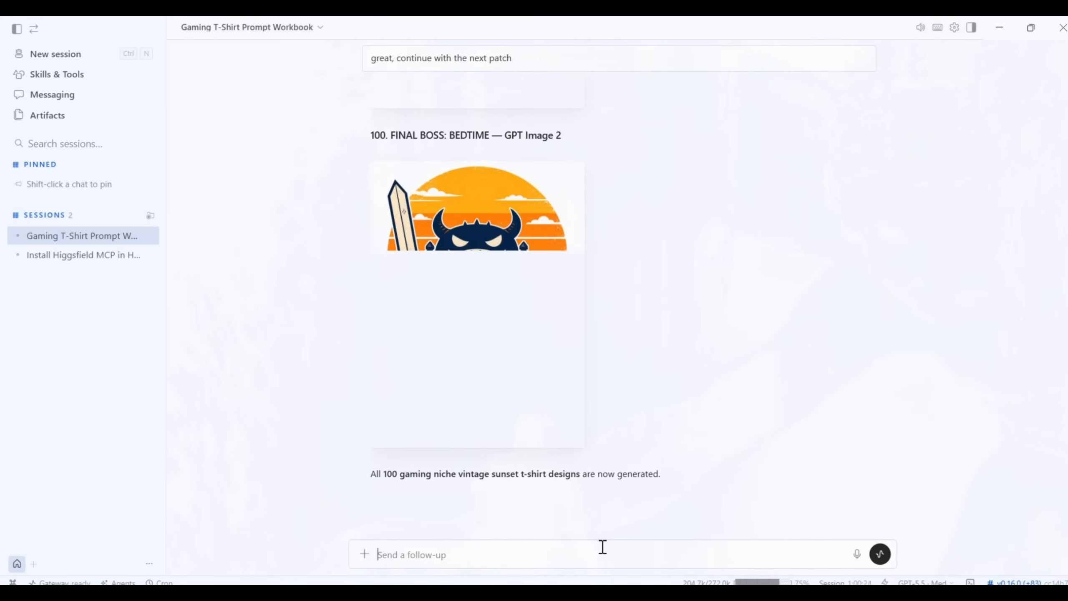
# - Look back through the finished designs and write a request to place designs 81 and 97 on a realistic model t-shirt mockup
pyautogui.scroll(8, 735, 354)
pyautogui.scroll(20, 735, 354)
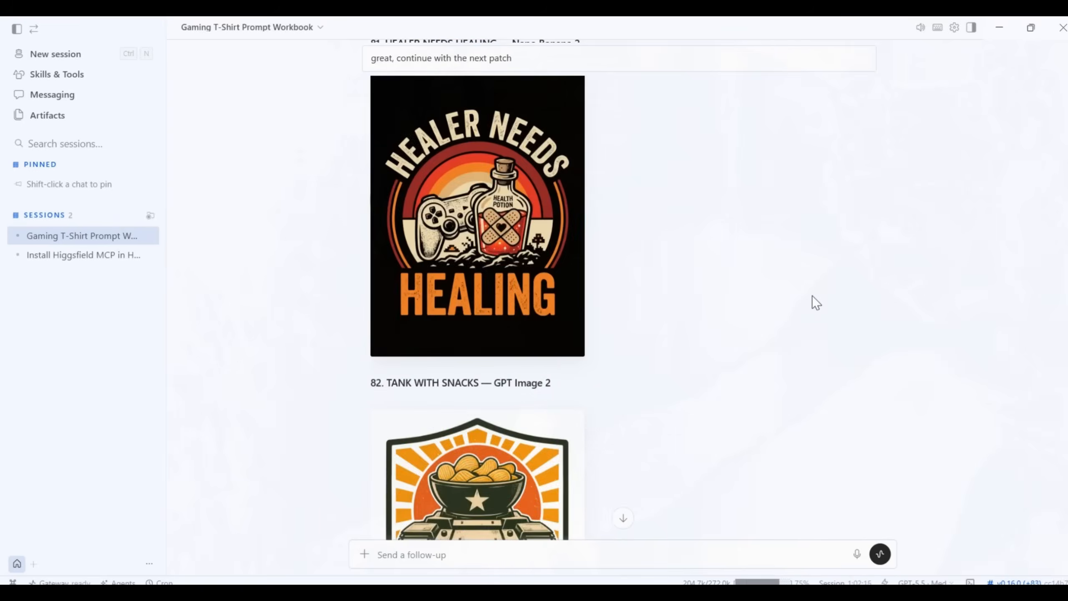
pyautogui.write('Gre')
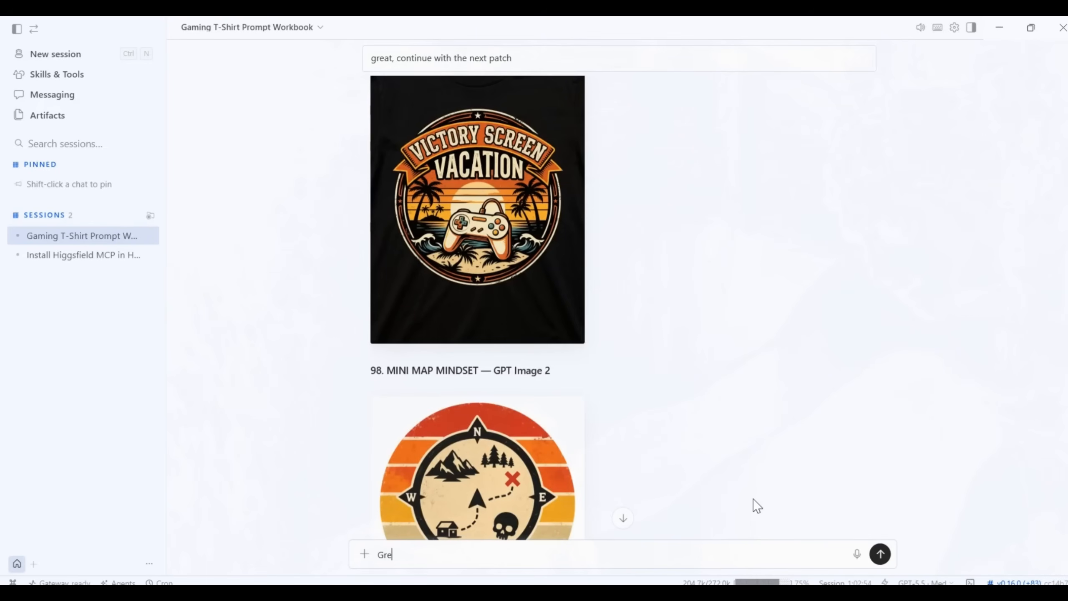
pyautogui.write('at. Now')
pyautogui.write('I would like designs 81 and 97 to be placed on a realistic model t-shirt mockup')
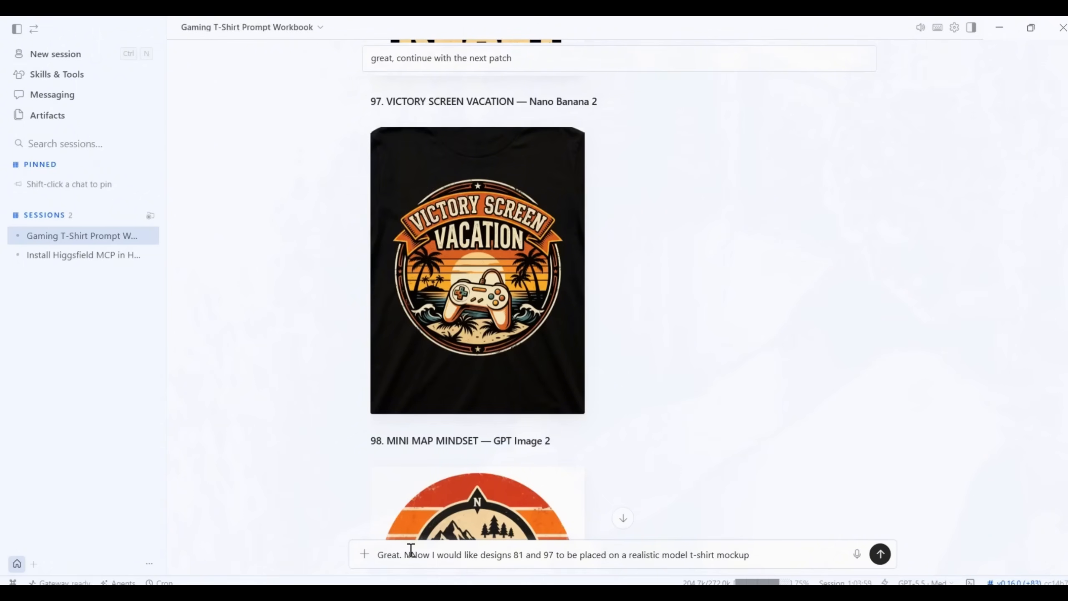
# - Specify a black t-shirt, a gaming atmosphere and 2 realistic images using the GPT image 2 model via Higgsfield MCP, and send the request
pyautogui.scroll(-1, 439, 497)
pyautogui.scroll(1, 438, 488)
pyautogui.write(', black t-shirt, in a gaming atmosphere. generate 2 realistic images with the 2 designs on models and use GPT image')
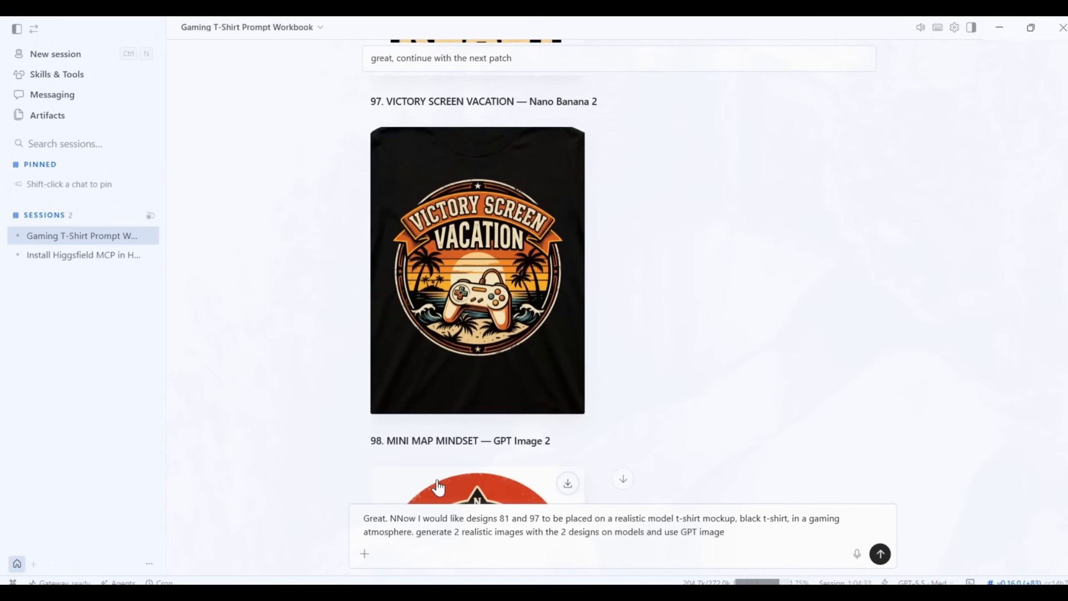
pyautogui.write(' 2 model via Higgsfield MCP')
pyautogui.press('Return')
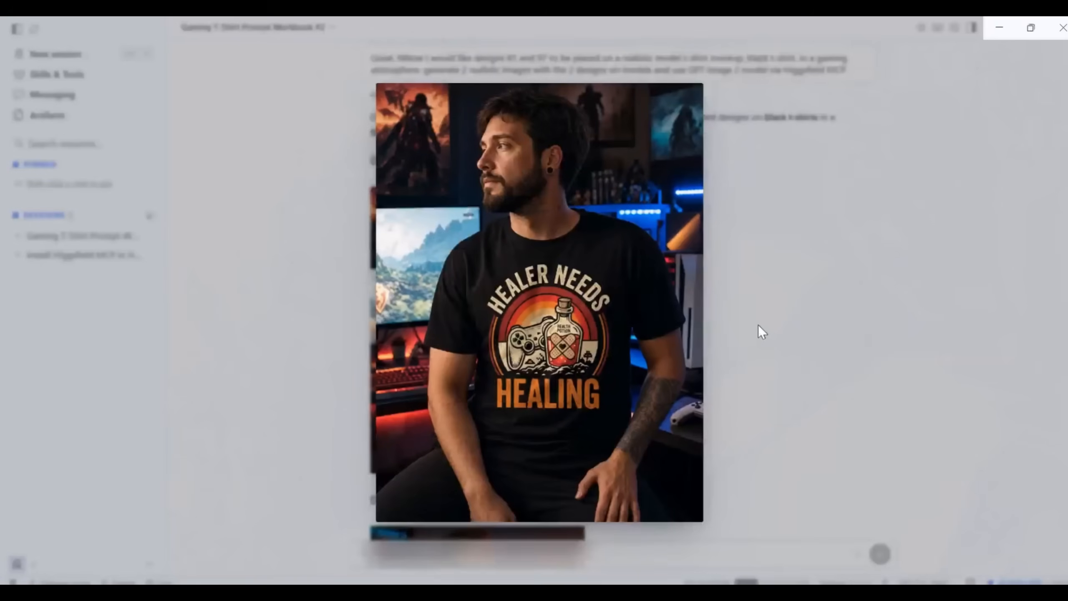
# - Examine the enlarged mockups of the Healer Needs Healing and Victory Screen Vacation designs
pyautogui.click(816, 324)
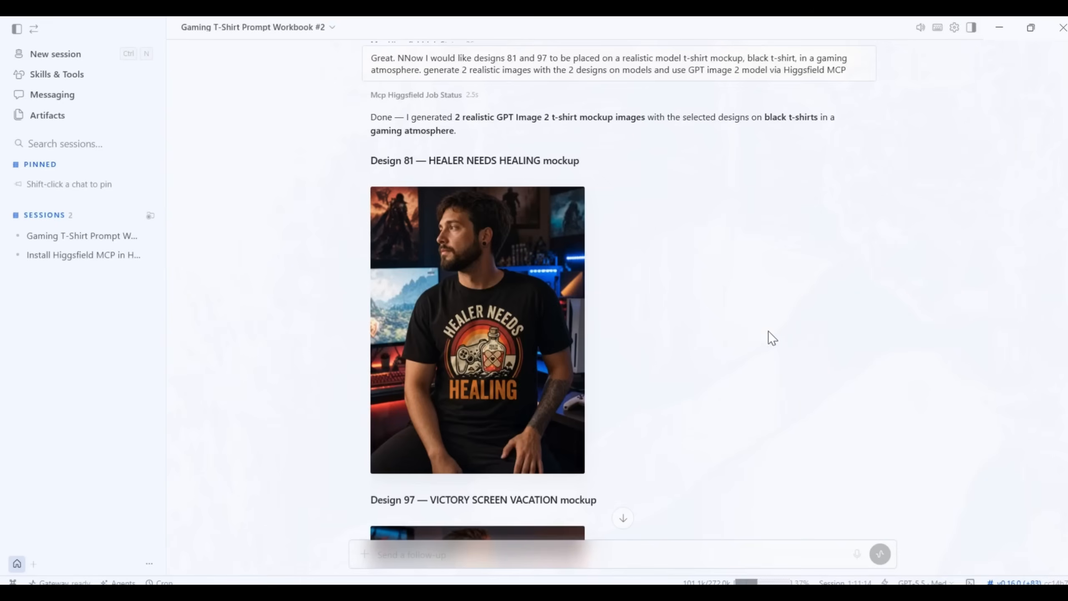
pyautogui.scroll(-3, 740, 339)
pyautogui.scroll(-3, 721, 349)
pyautogui.click(532, 353)
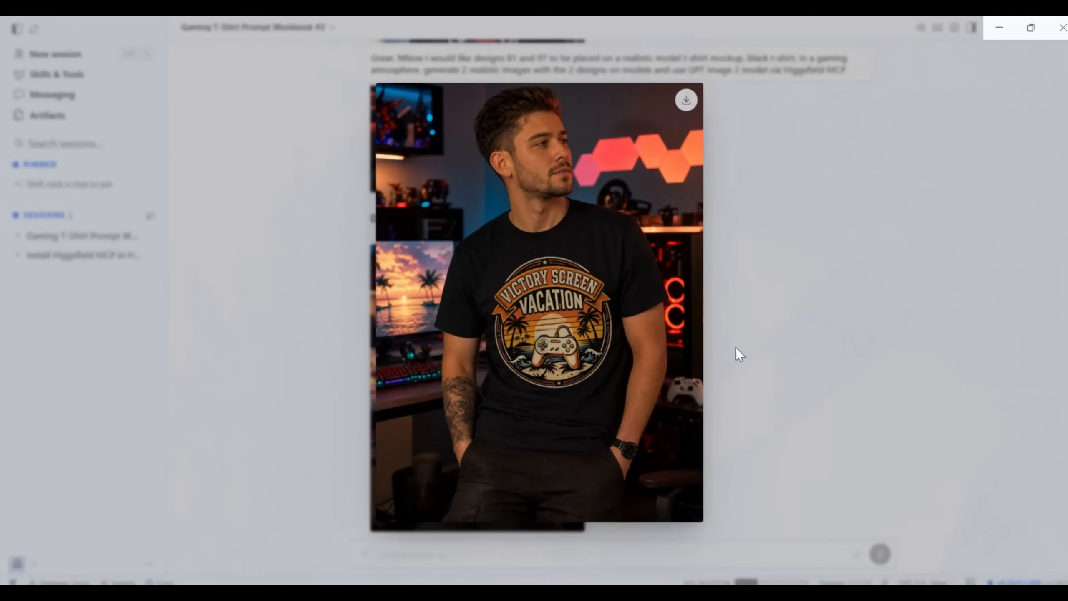
pyautogui.click(844, 296)
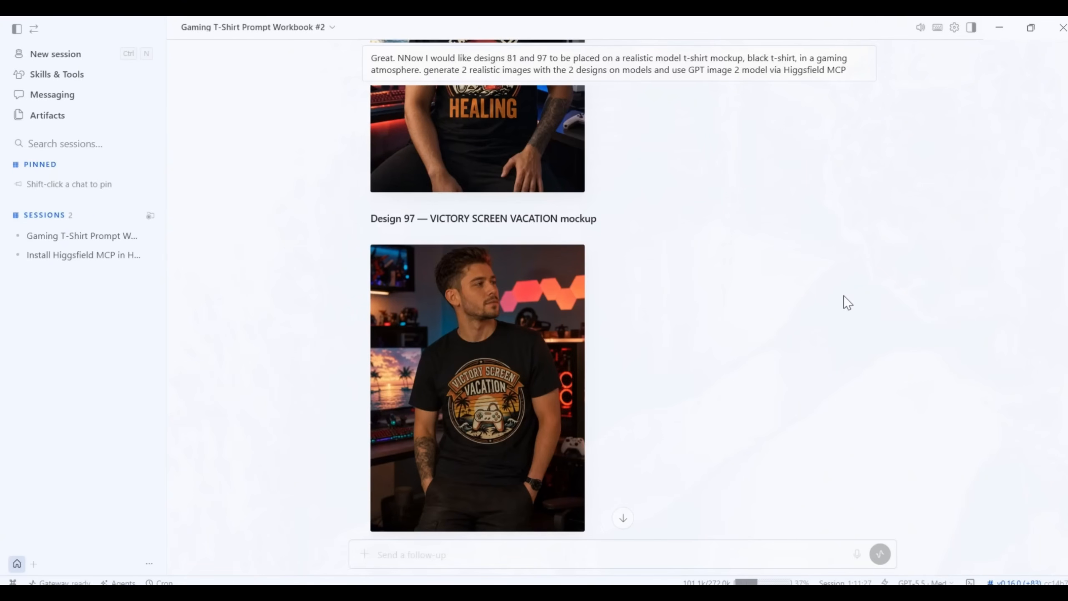
# - Take the Community folder's path from File Explorer and paste it into a new Hermes Agent message that begins with "Great."
pyautogui.hotkey('alt', 'Tab')
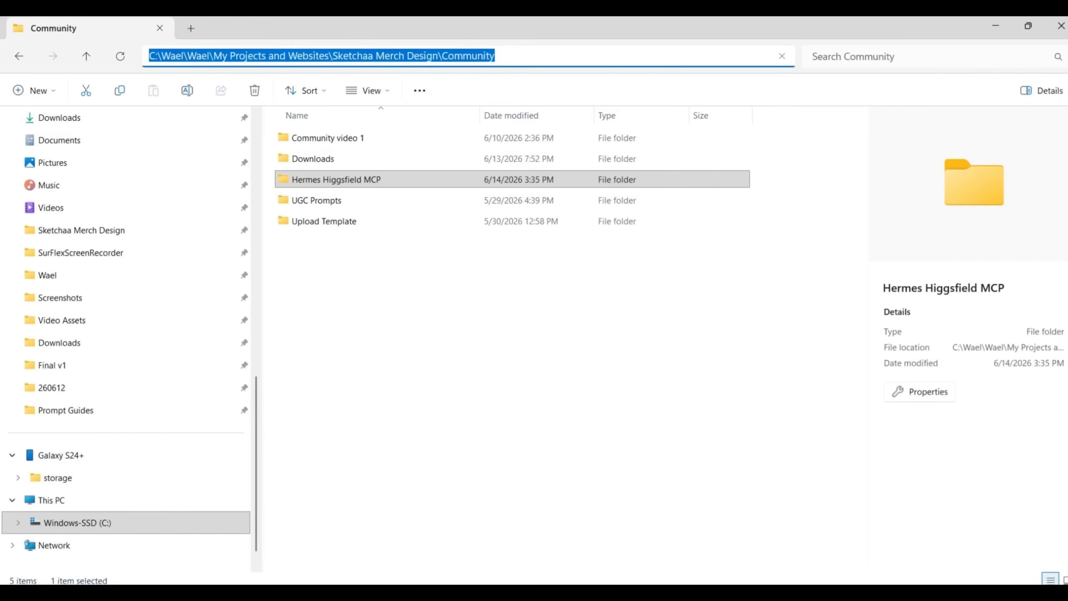
pyautogui.hotkey('alt', 'Tab')
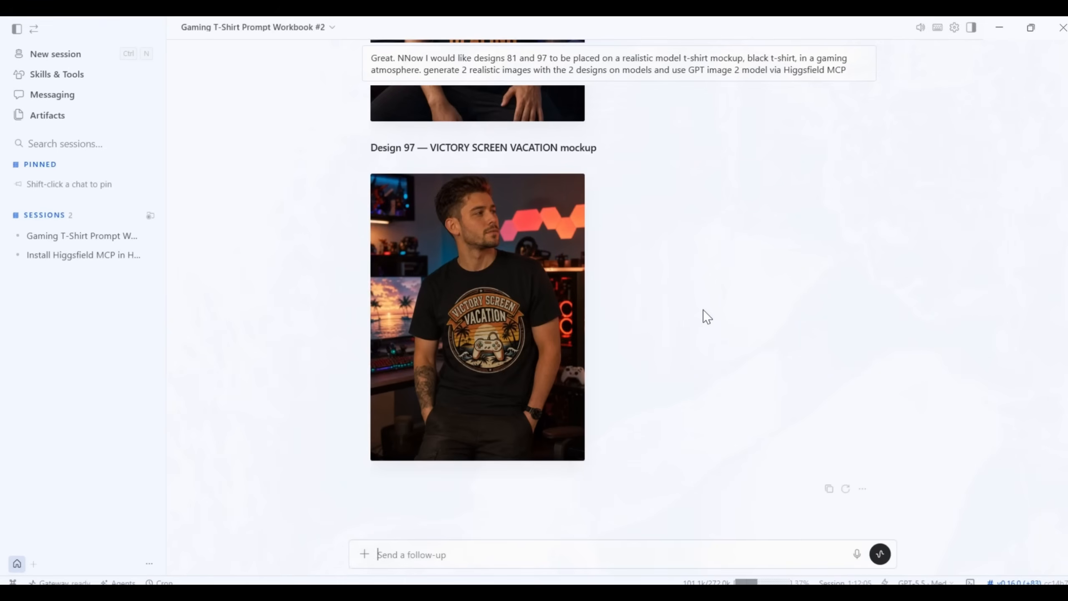
pyautogui.write('Great.')
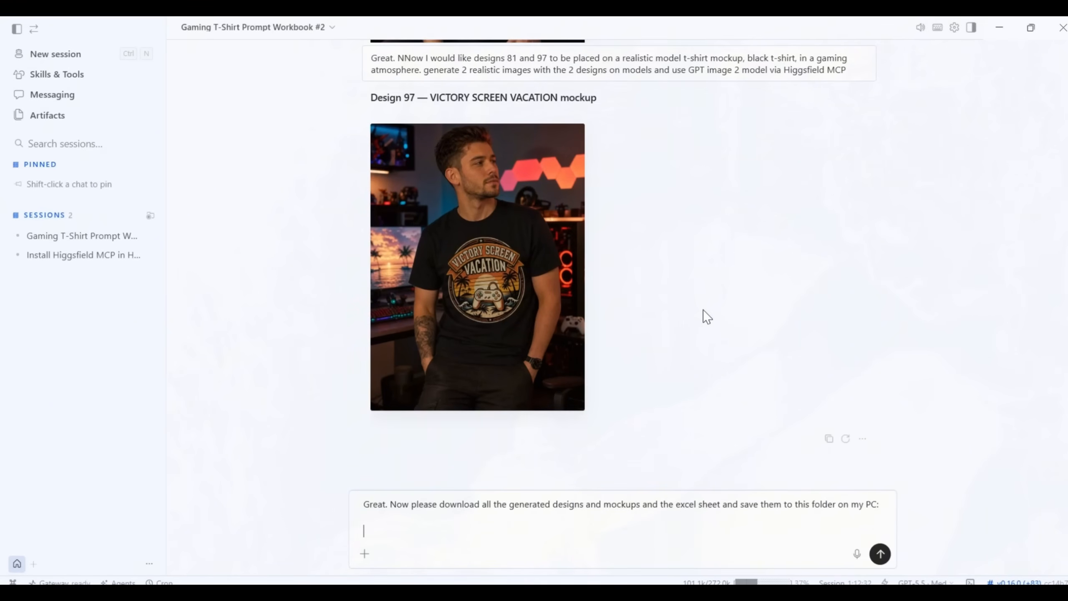
pyautogui.write('C:\\Wael\\Wael\\My Projects and Websites\\Sketchaa Merch Design\\Community')
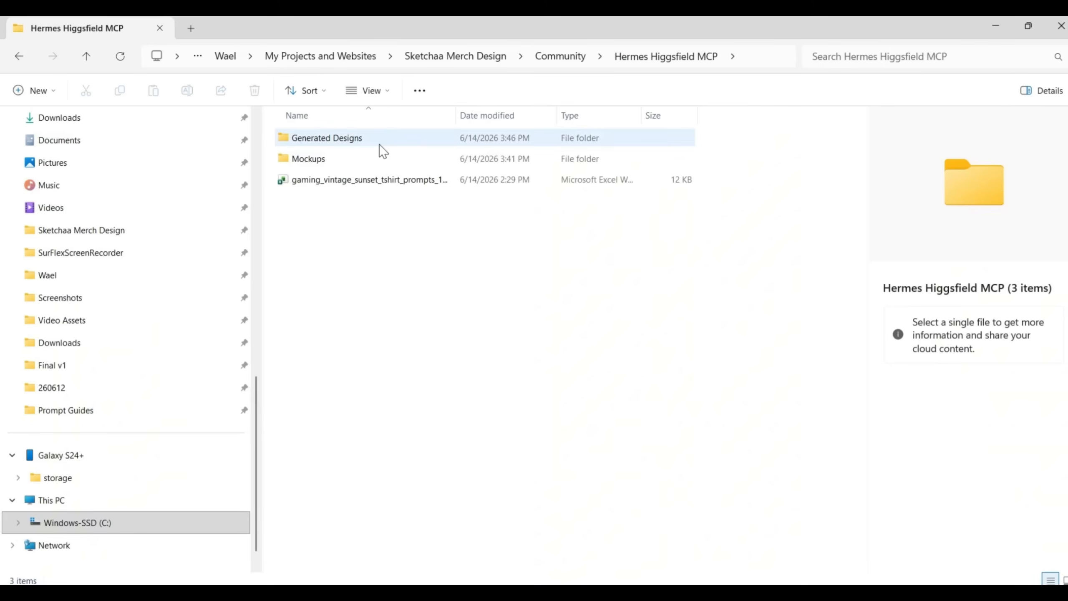
# - Open the Generated Designs folder inside Hermes Higgsfield MCP and look through the saved design files
pyautogui.doubleClick(380, 145)
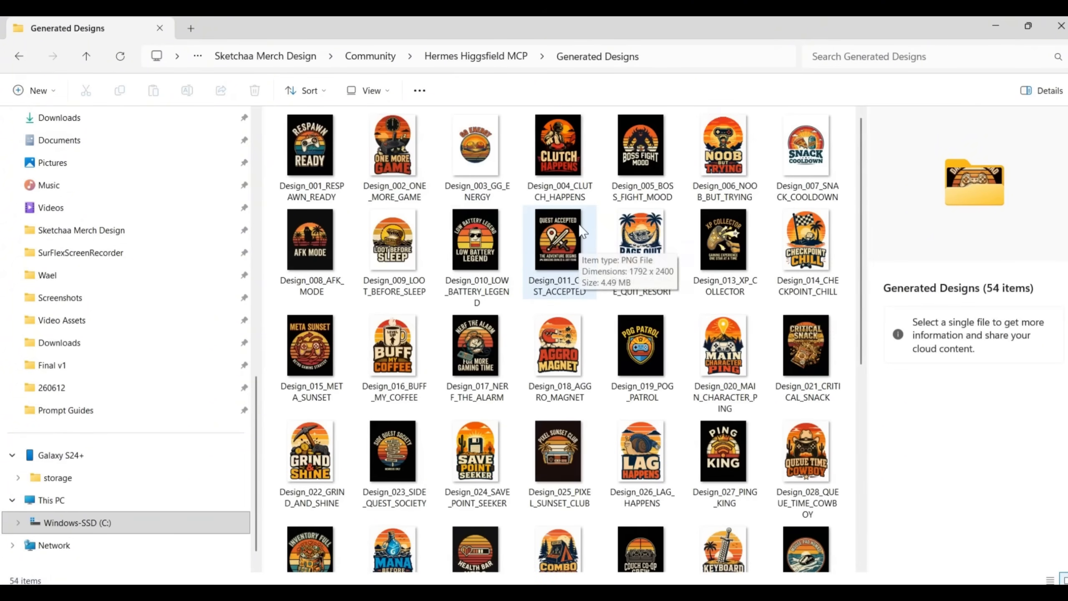
pyautogui.scroll(-4, 578, 227)
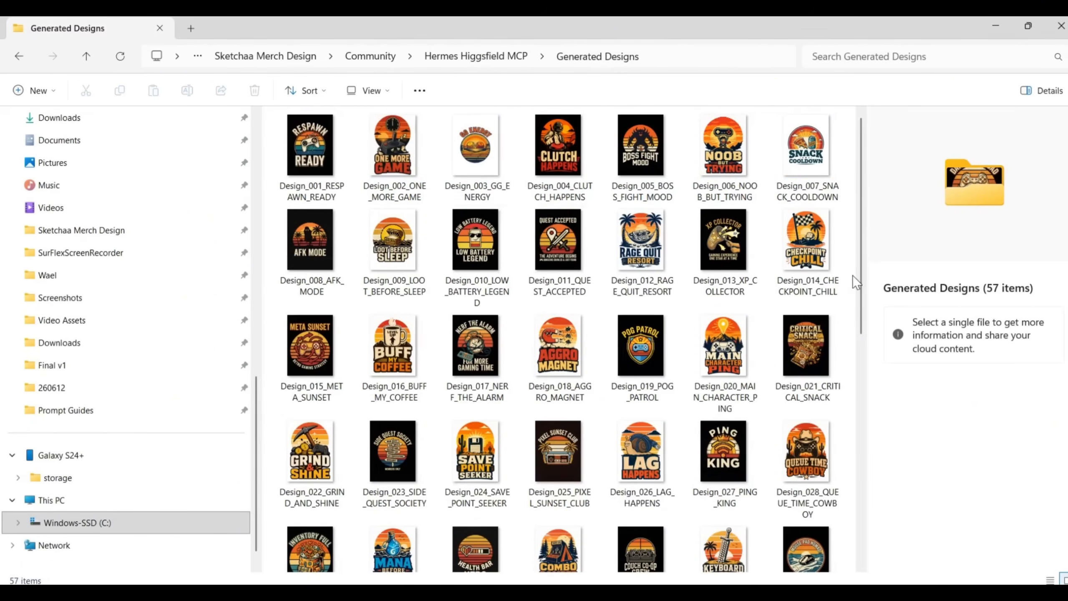
pyautogui.scroll(-10, 853, 277)
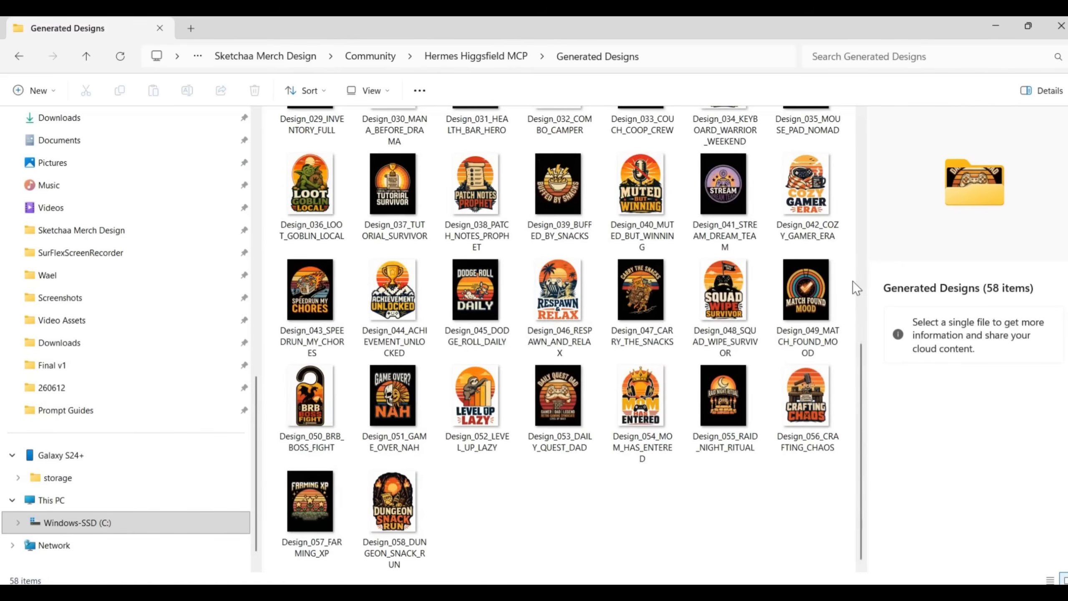
# - Return to the Hermes Higgsfield MCP folder and widen the Name column to fit the full file names
pyautogui.scroll(10, 622, 507)
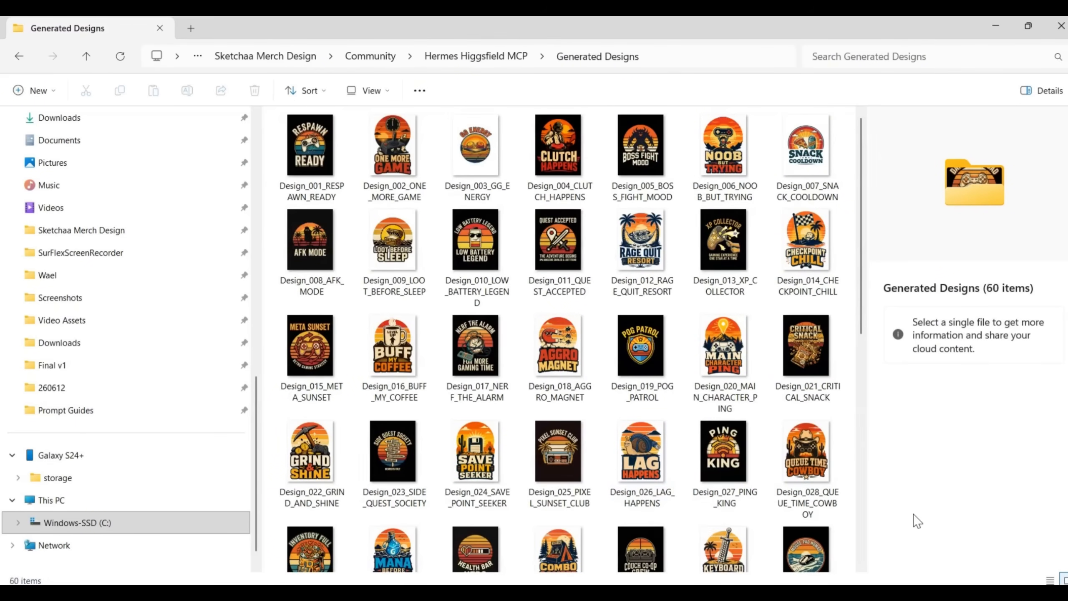
pyautogui.click(518, 56)
pyautogui.click(471, 159)
pyautogui.moveTo(457, 116); pyautogui.dragTo(517, 115)
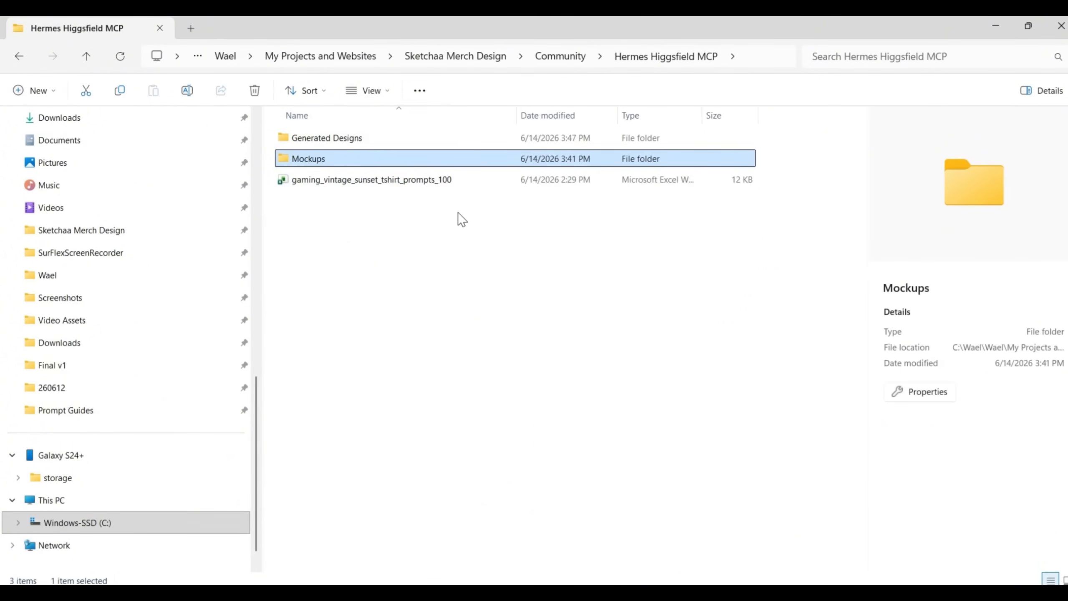
# - Reopen the Generated Designs folder and view the Design_012_RAGE_QUIT_RESORT image enlarged
pyautogui.doubleClick(364, 140)
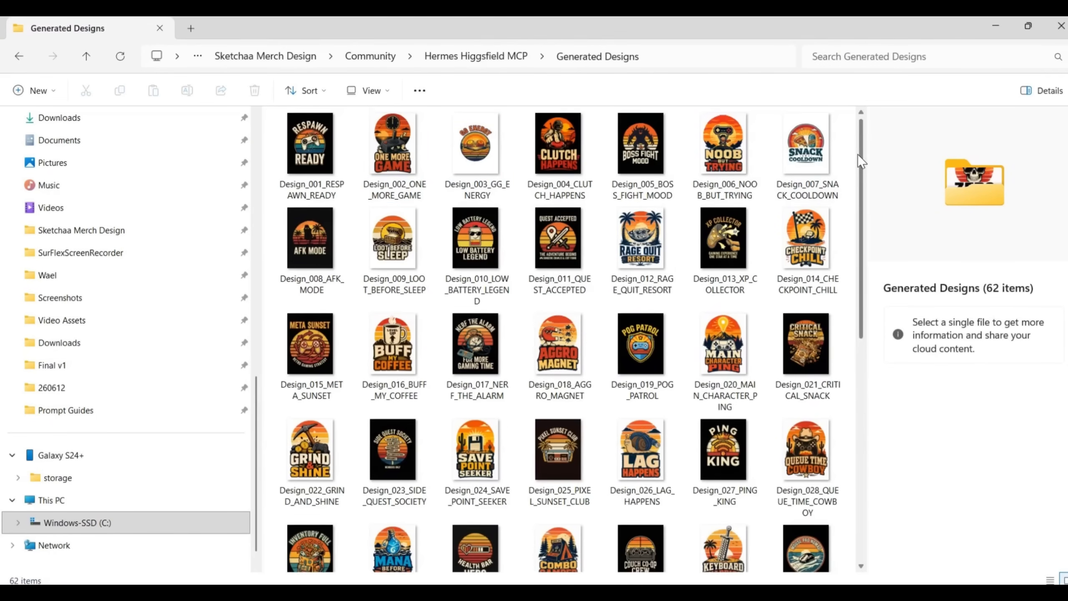
pyautogui.moveTo(858, 153); pyautogui.dragTo(850, 176)
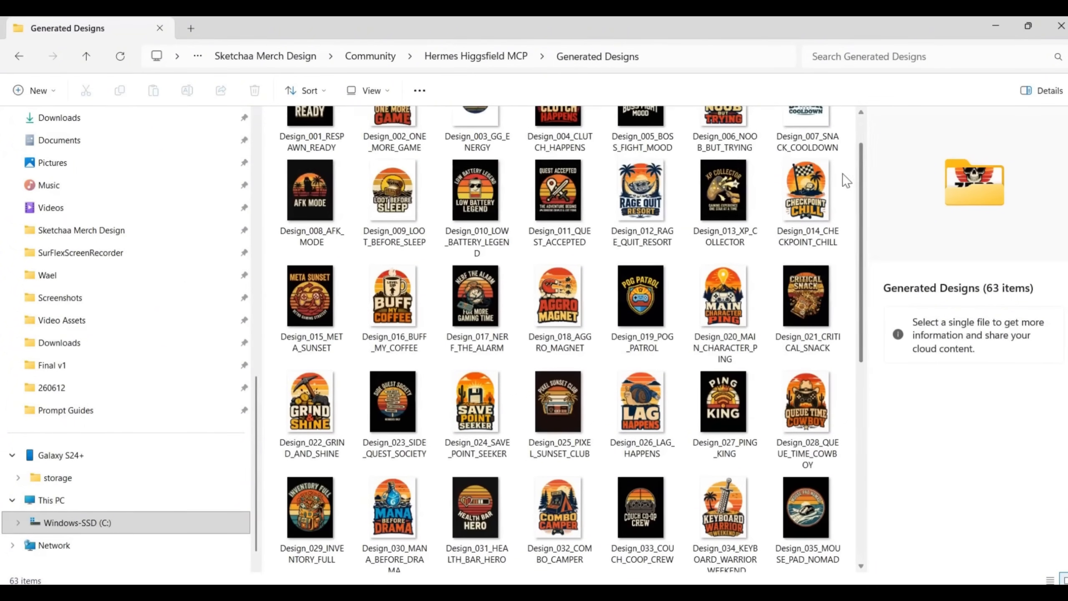
pyautogui.doubleClick(637, 196)
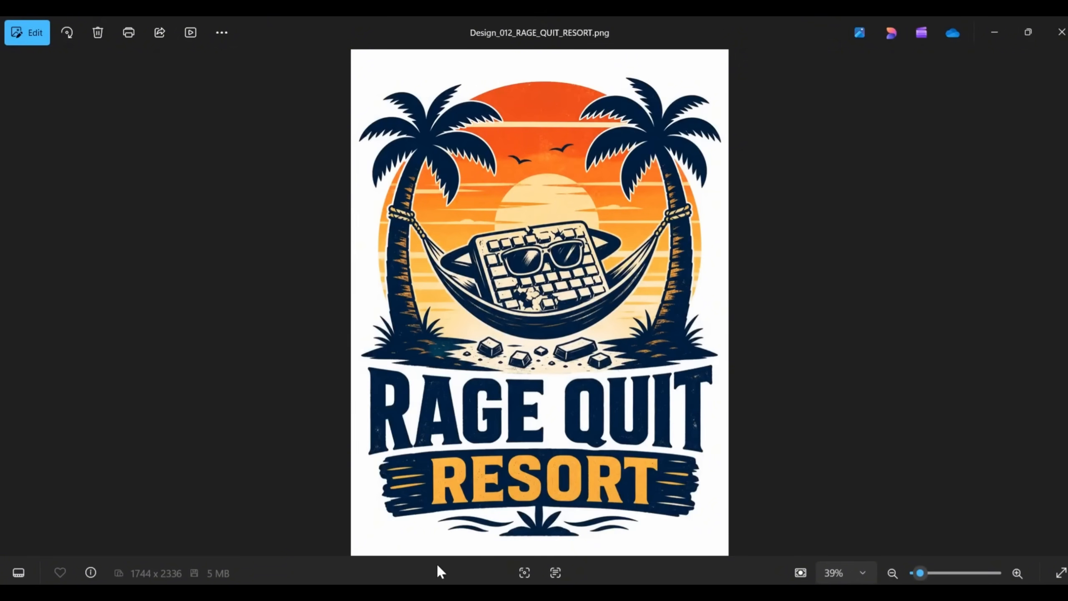
pyautogui.click(998, 32)
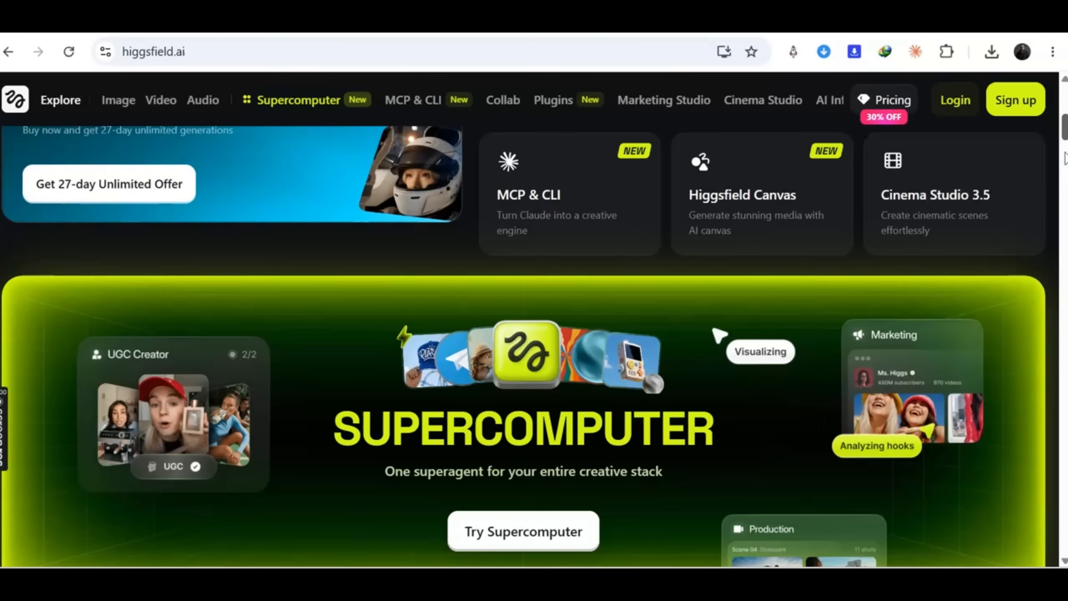
# - Look through the viral presets on the Higgsfield home page in the browser and open its MCP & CLI page
pyautogui.scroll(-5, 1059, 176)
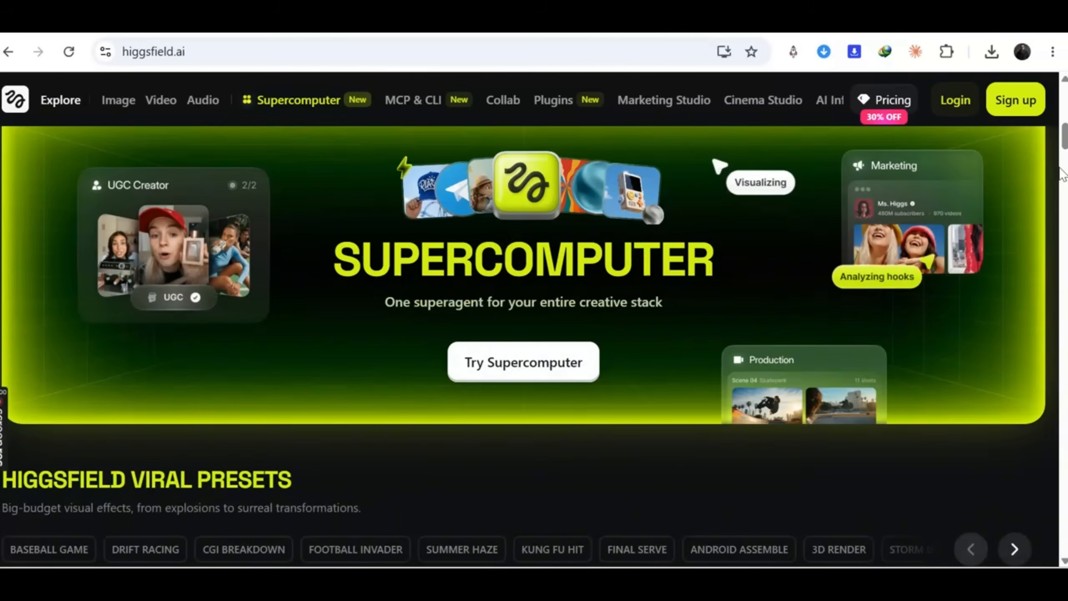
pyautogui.scroll(-4, 1059, 177)
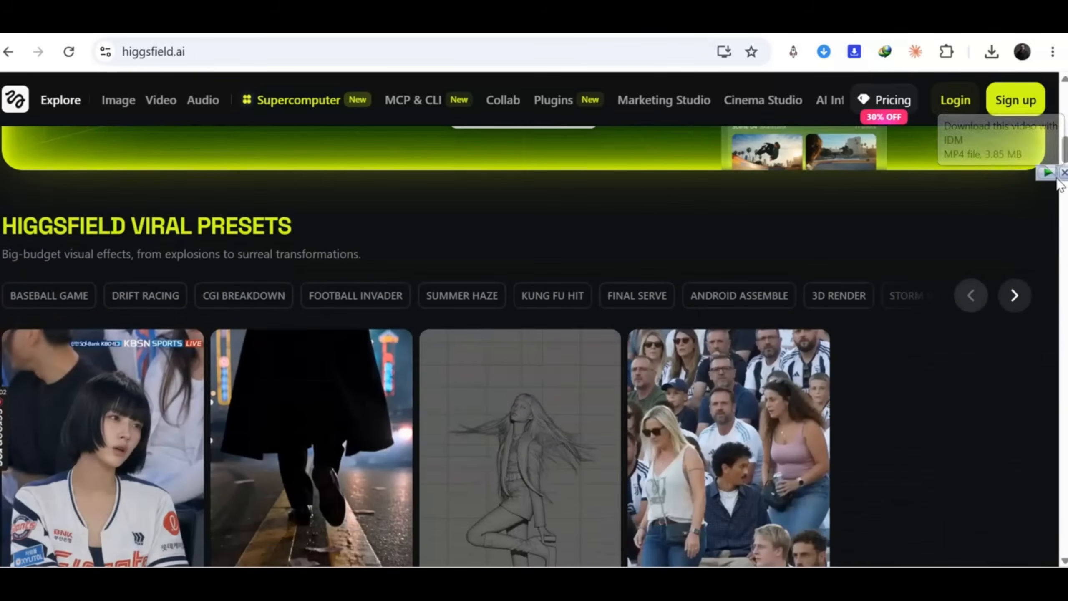
pyautogui.scroll(-5, 1059, 185)
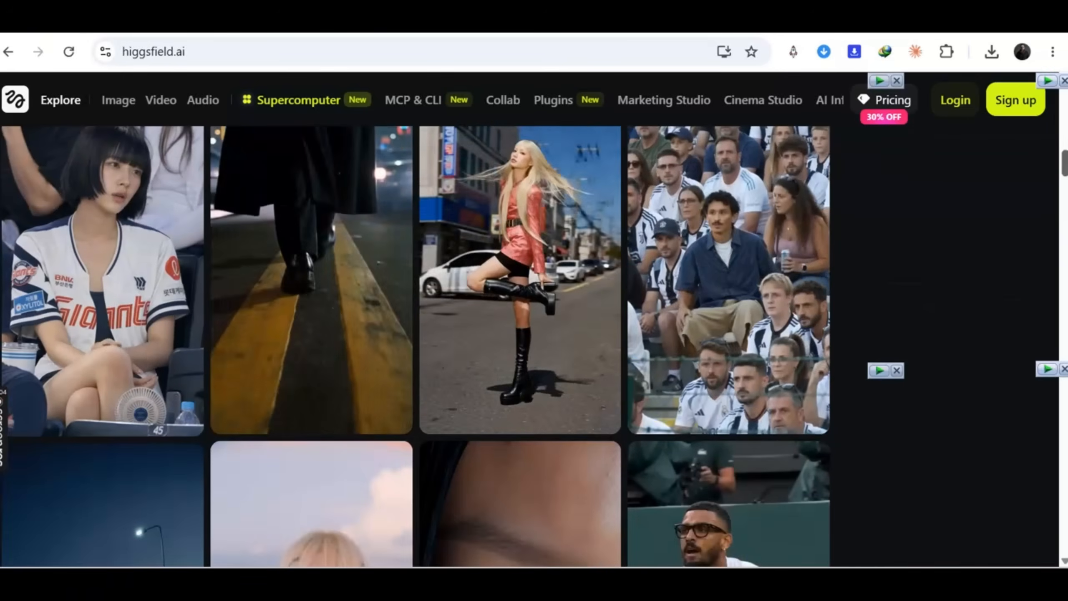
pyautogui.scroll(-4, 1064, 183)
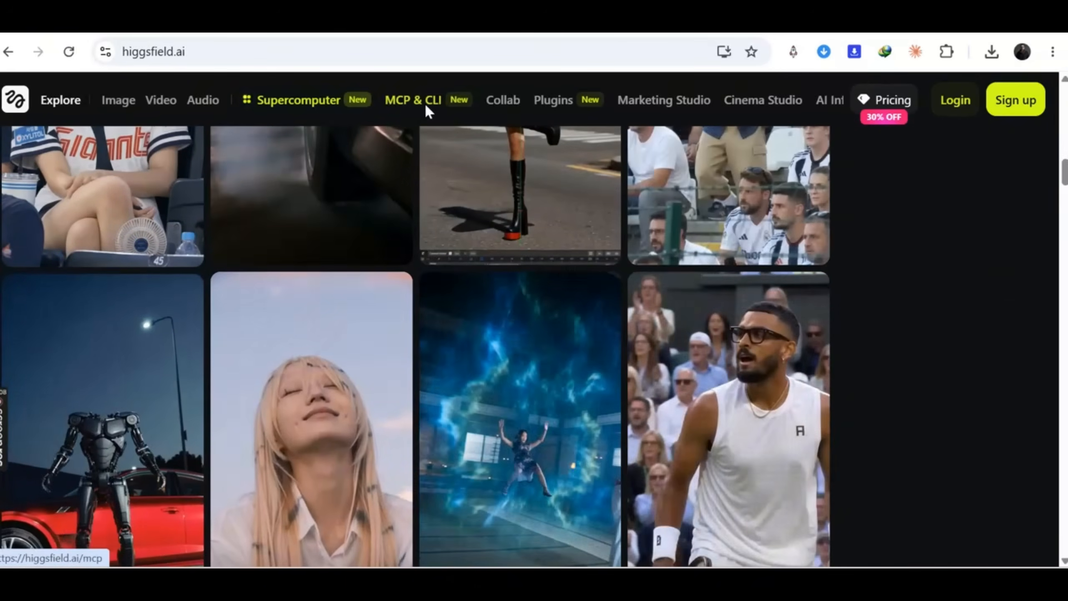
pyautogui.click(426, 106)
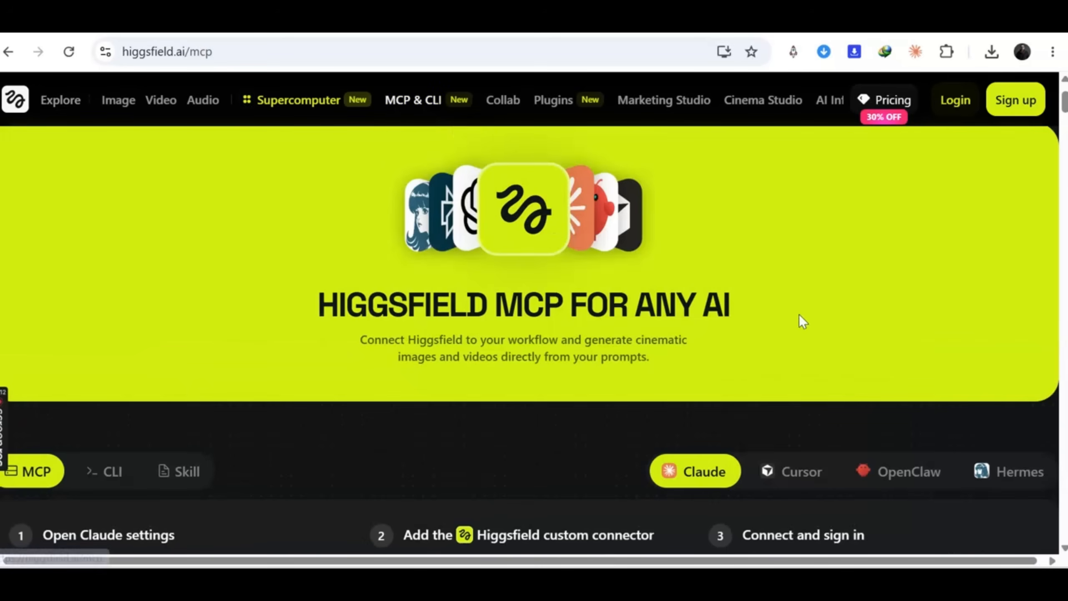
# - Examine the Claude connector setup steps, the MCP server URL and the CLI recommendation on the Higgsfield MCP page
pyautogui.scroll(-4, 656, 252)
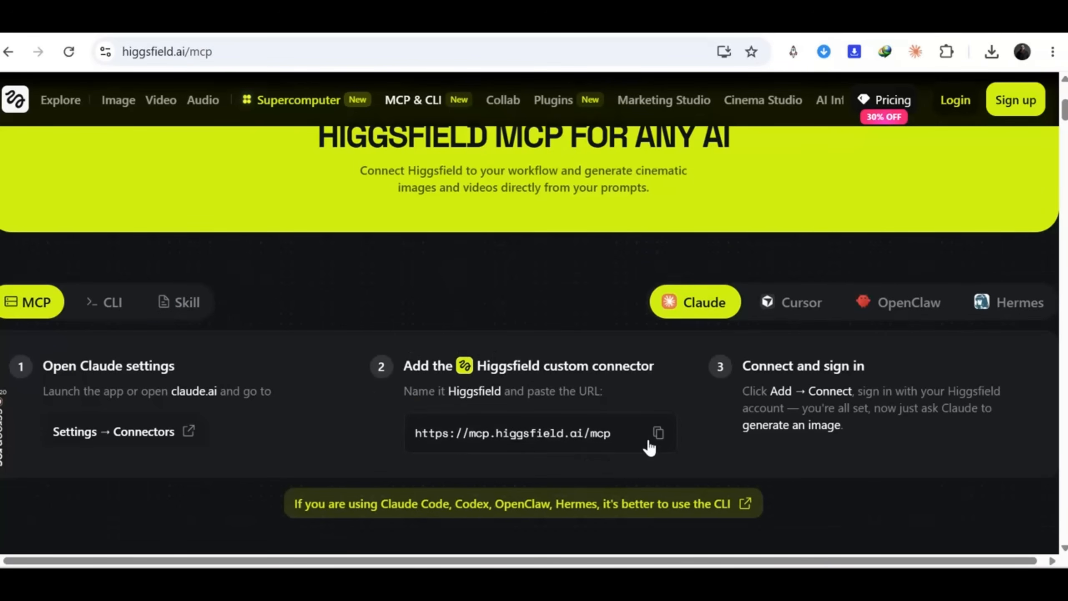
pyautogui.scroll(-2, 656, 437)
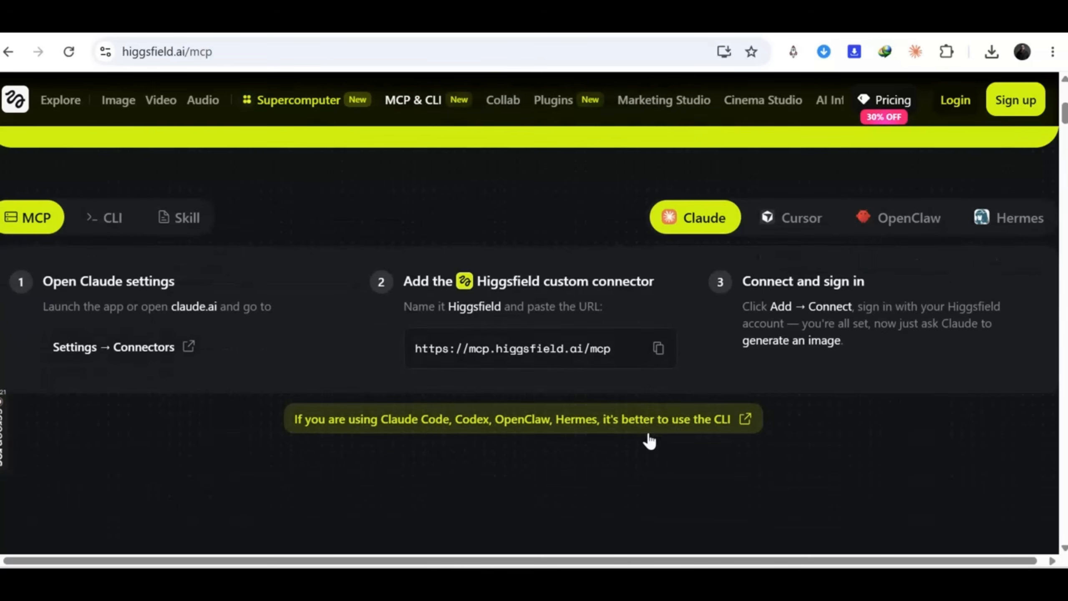
pyautogui.click(715, 431)
pyautogui.scroll(1, 698, 436)
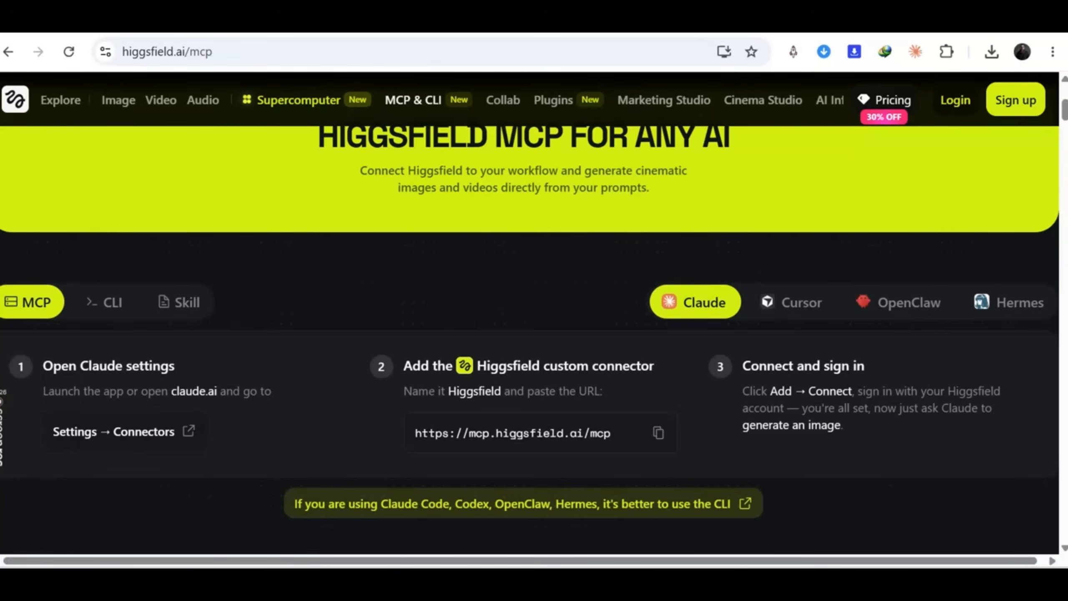
pyautogui.moveTo(3, 425)
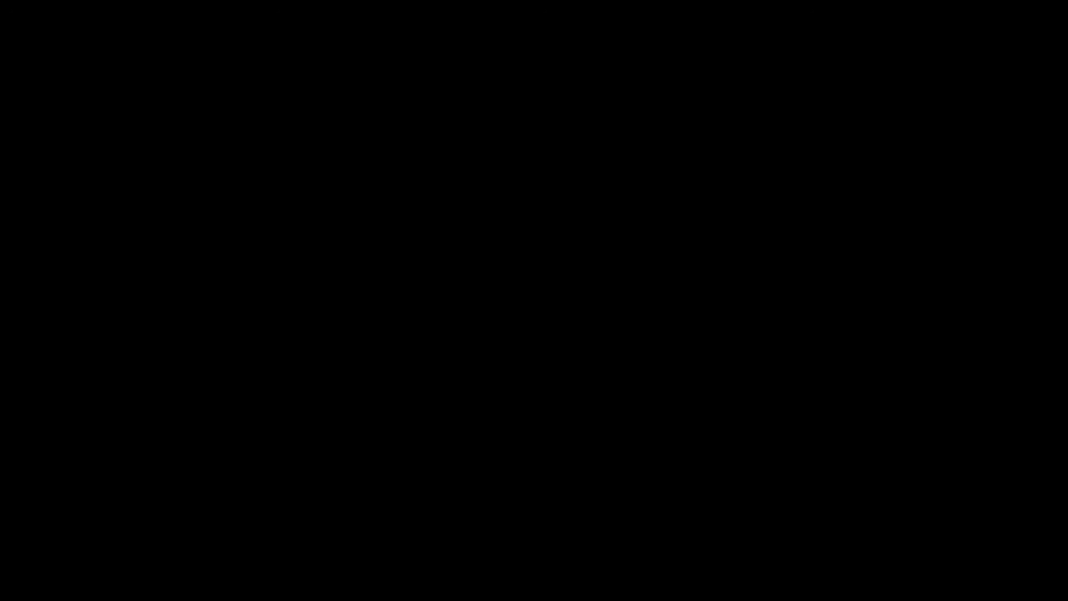